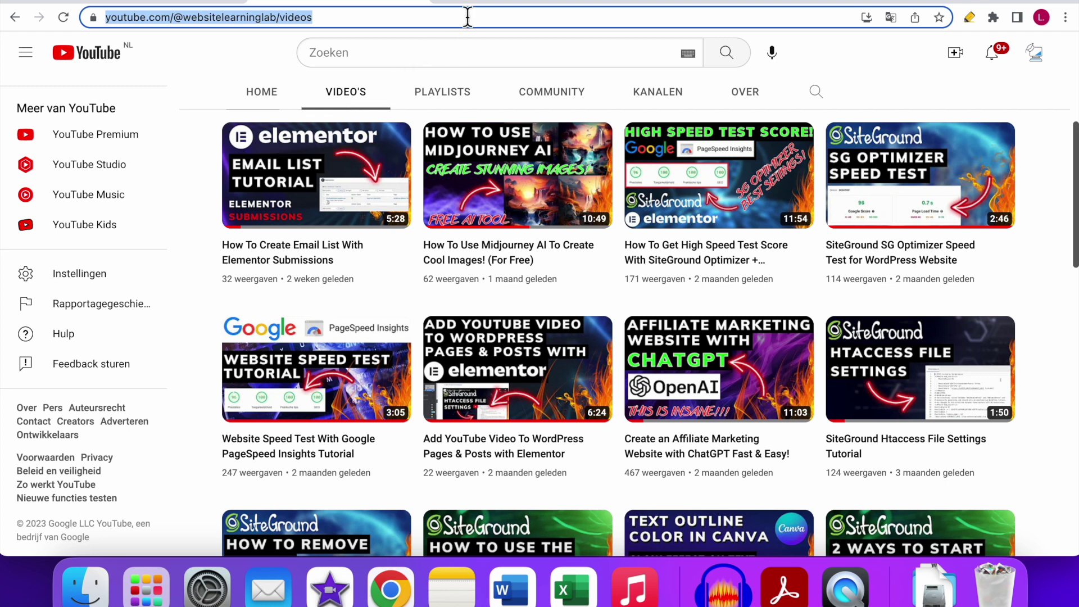
Go to the WordPress admin dashboard and search the plugins available to add for "yoast"
{"action": "left_click", "coordinate": [488, 2]}
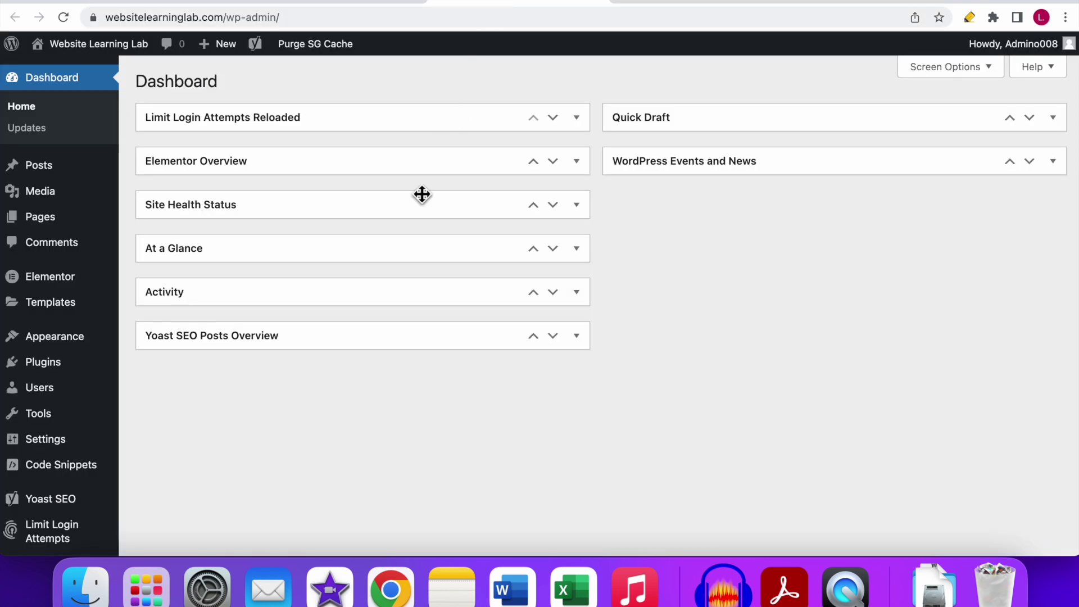
{"action": "mouse_move", "coordinate": [34, 370]}
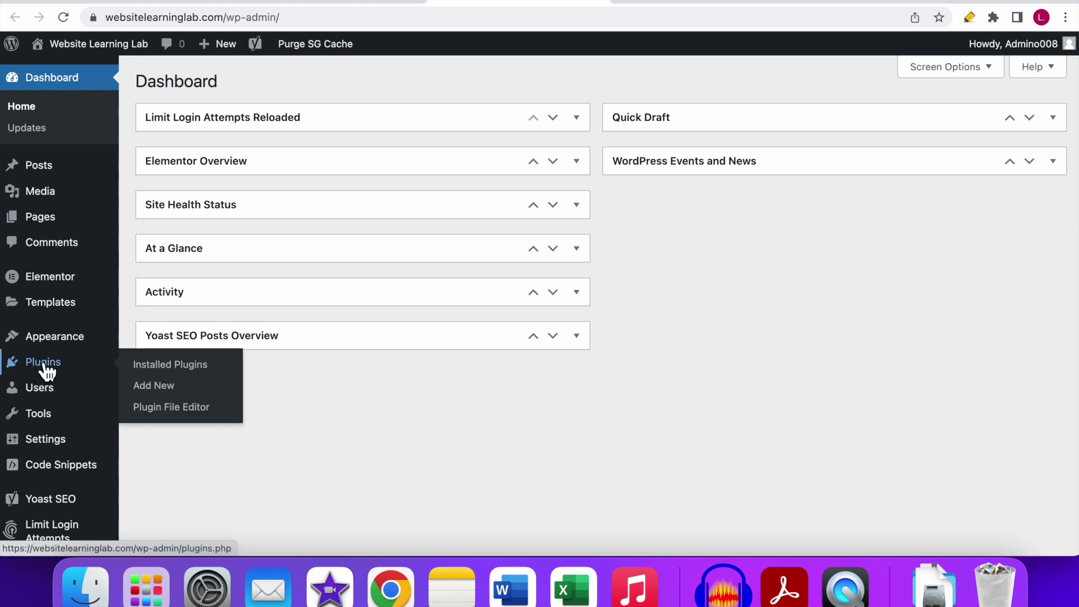
{"action": "left_click", "coordinate": [165, 396]}
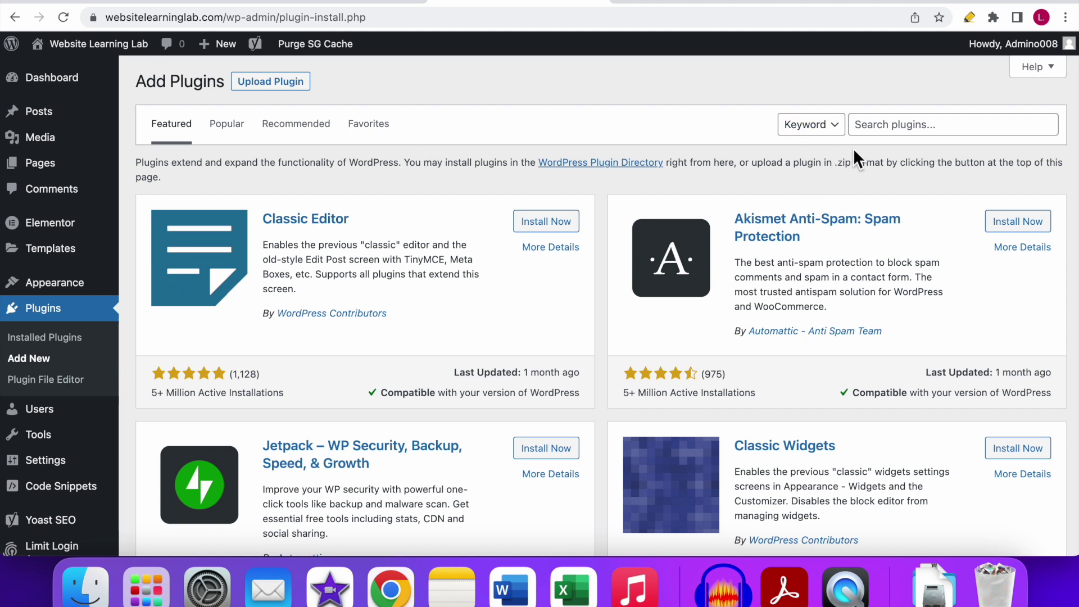
{"action": "left_click", "coordinate": [990, 123]}
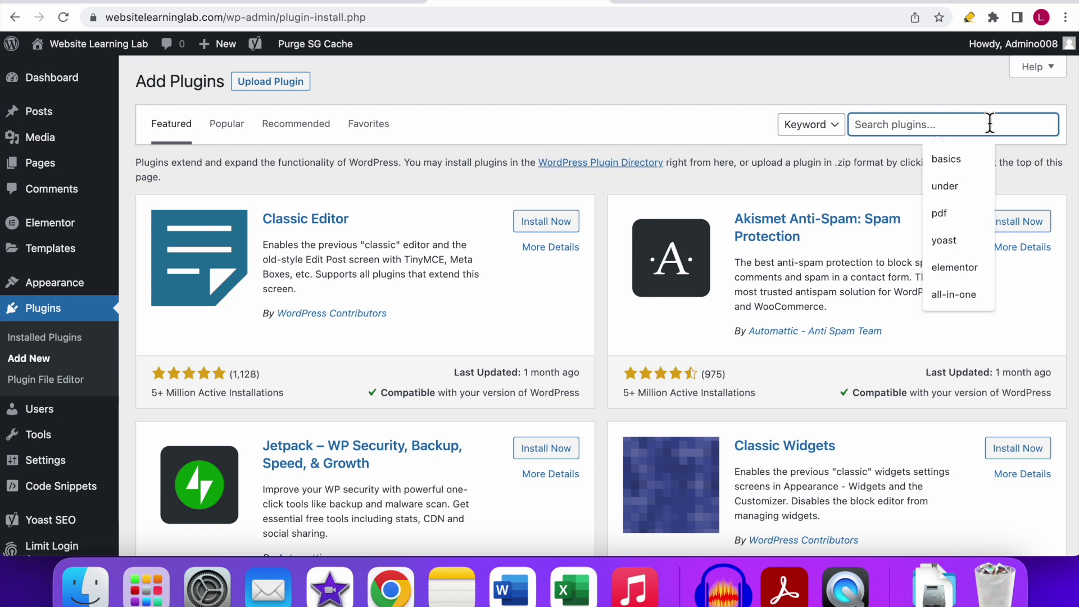
{"action": "type", "text": "yoast"}
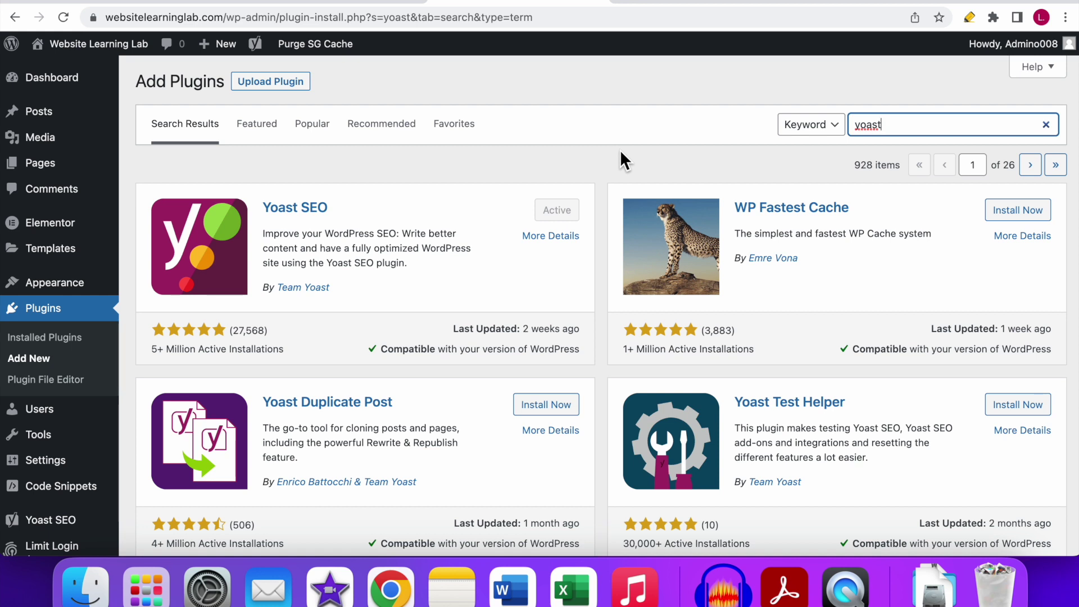
Open the post "How To Create Email List With Elementor Submissions" for editing from the list of all posts
{"action": "mouse_move", "coordinate": [54, 119]}
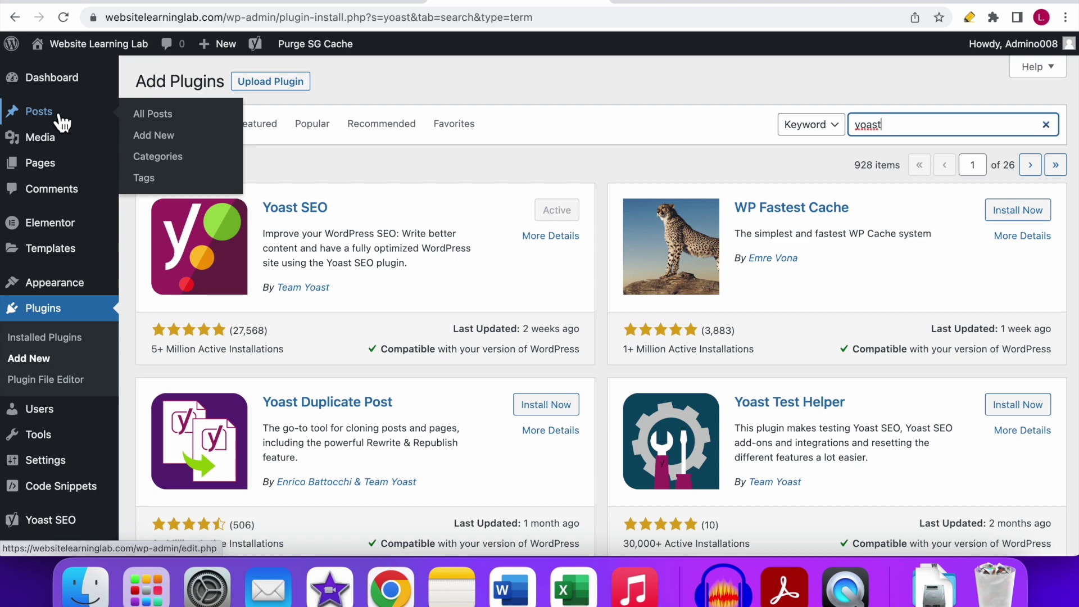
{"action": "left_click", "coordinate": [57, 120]}
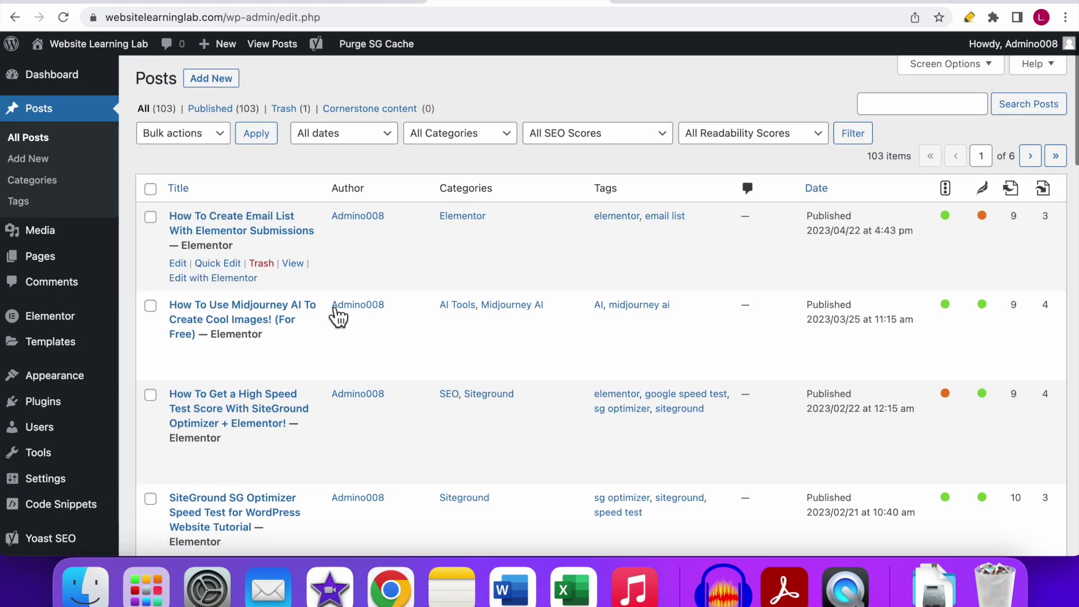
{"action": "scroll", "coordinate": [605, 370], "scroll_direction": "down", "scroll_amount": 4}
{"action": "scroll", "coordinate": [581, 368], "scroll_direction": "up", "scroll_amount": 4}
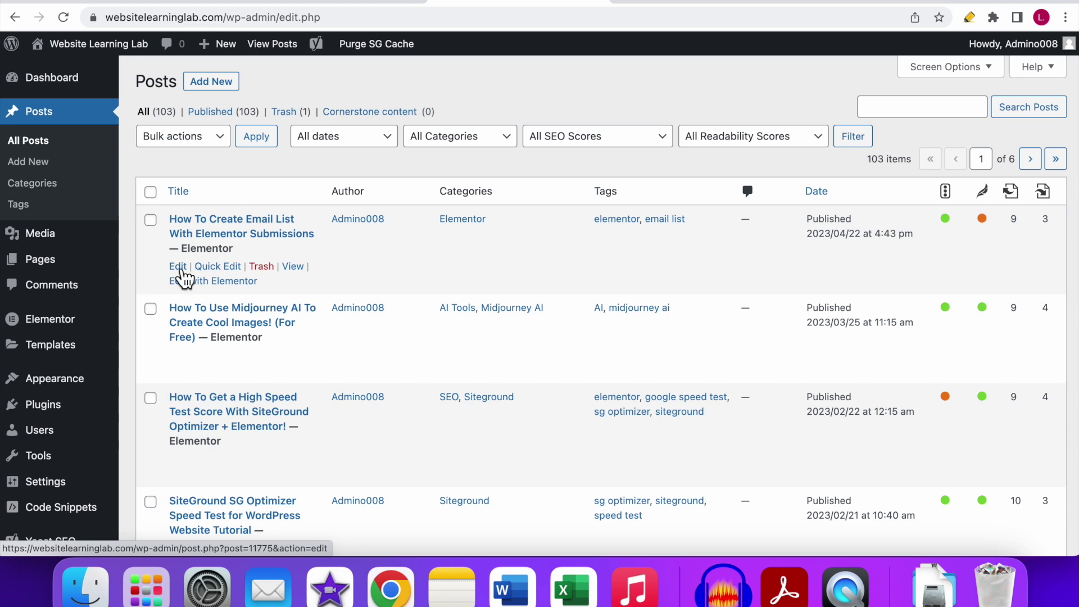
{"action": "left_click", "coordinate": [177, 268]}
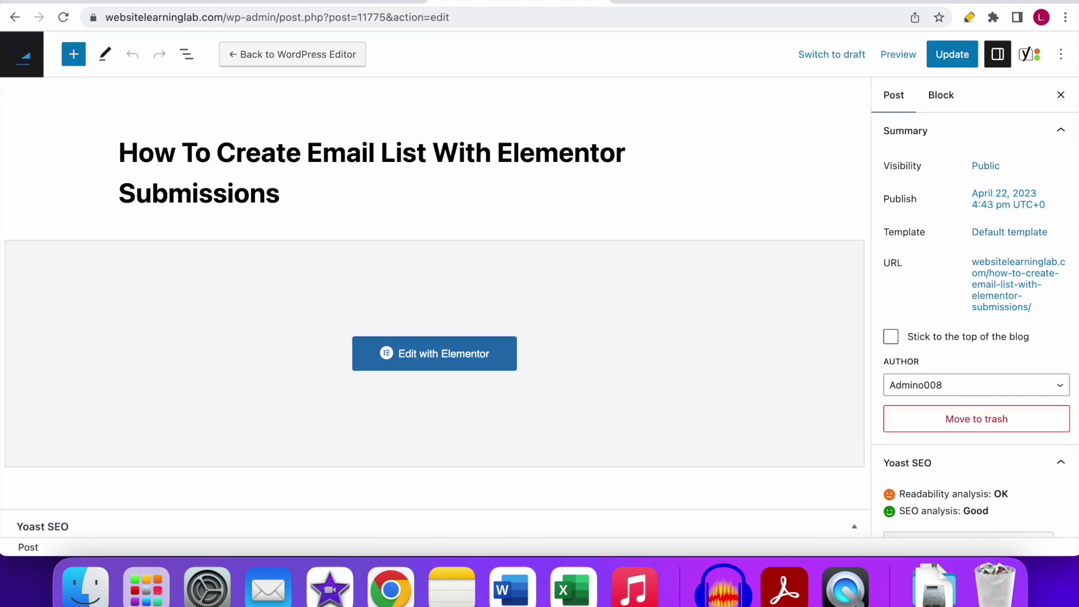
Examine the focus keyphrase in the post's Yoast SEO section
{"action": "scroll", "coordinate": [542, 154], "scroll_direction": "down", "scroll_amount": 5}
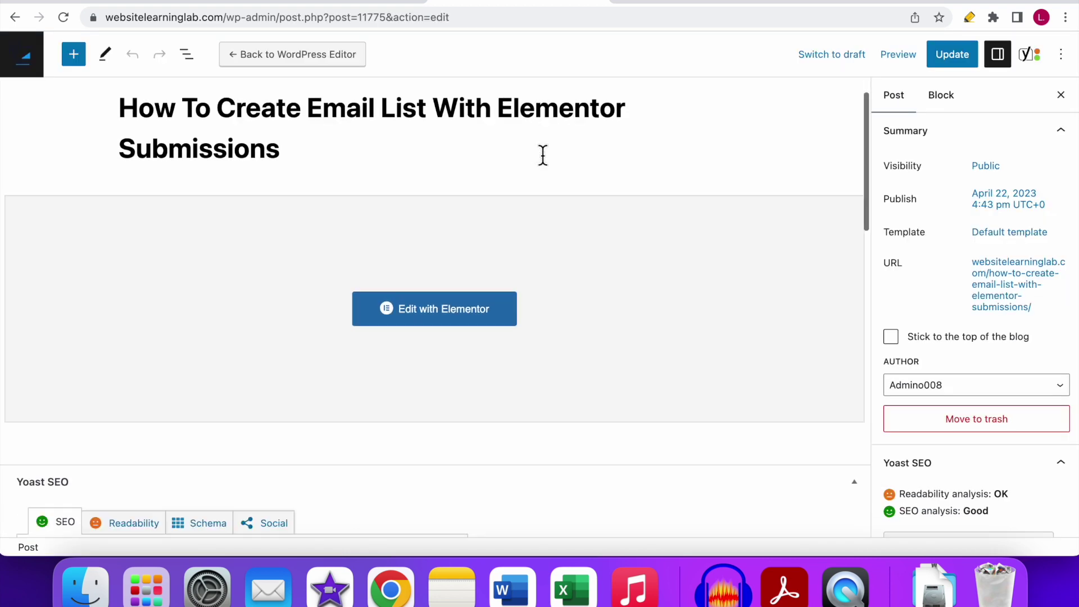
{"action": "scroll", "coordinate": [543, 155], "scroll_direction": "down", "scroll_amount": 4}
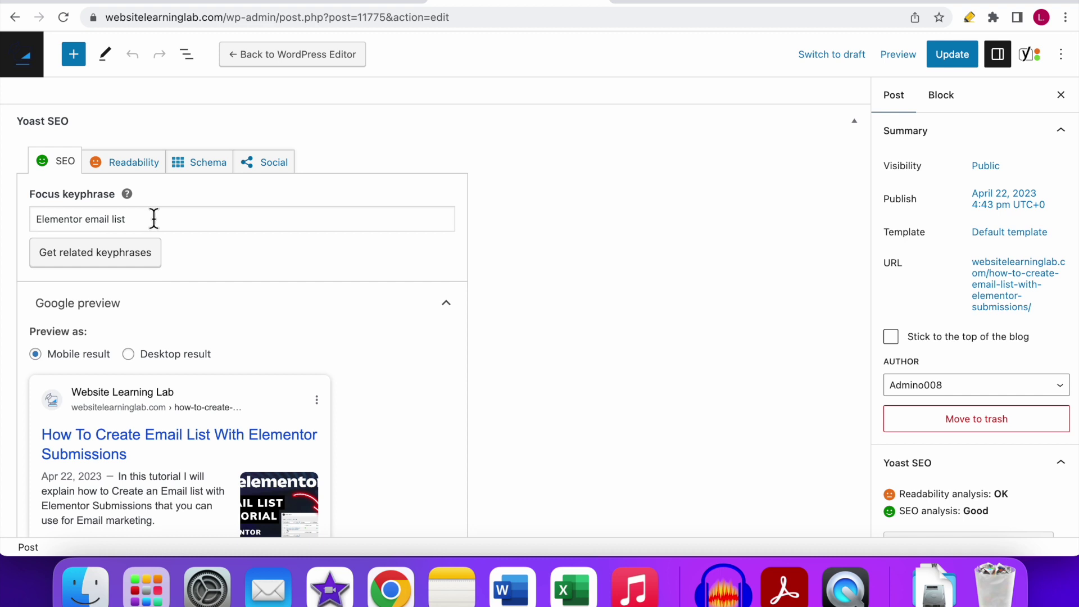
{"action": "left_click_drag", "start_coordinate": [225, 213], "coordinate": [5, 215]}
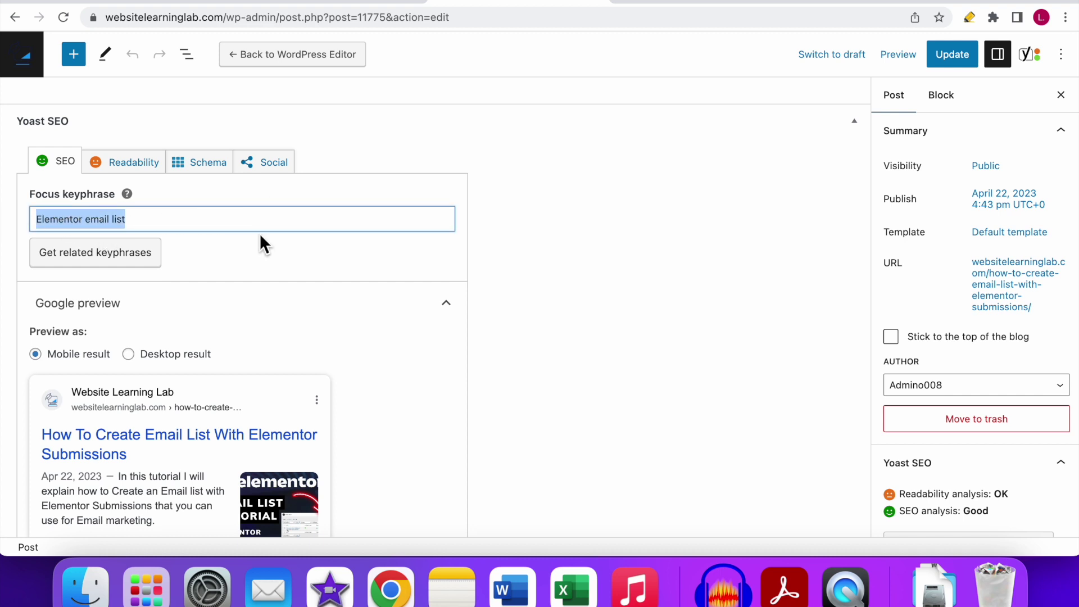
{"action": "left_click", "coordinate": [497, 238]}
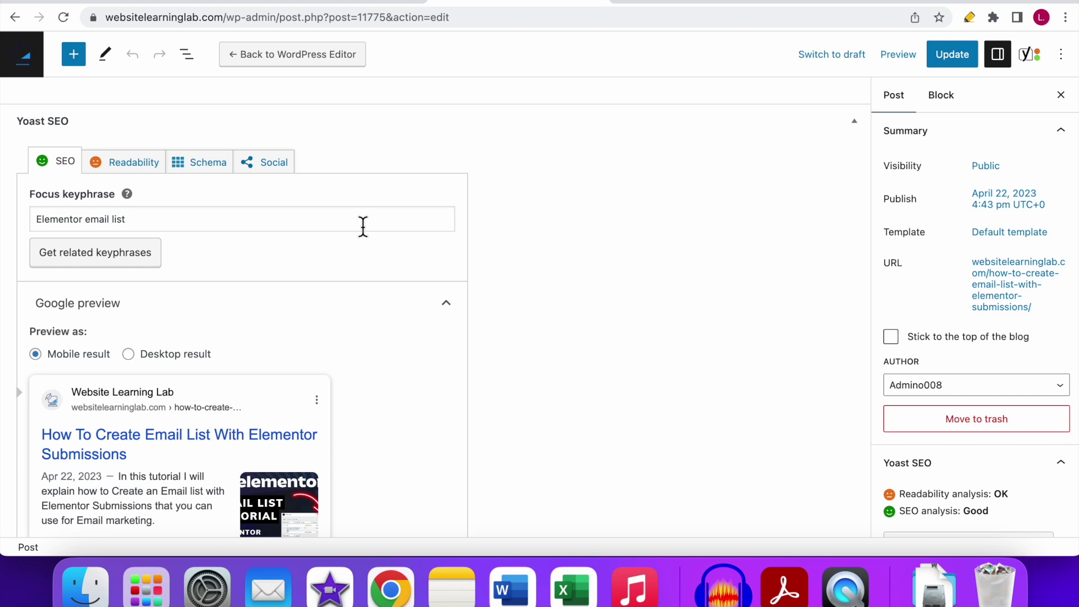
View the Yoast Google preview as a desktop result, and return it to the mobile result
{"action": "scroll", "coordinate": [666, 228], "scroll_direction": "down", "scroll_amount": 2}
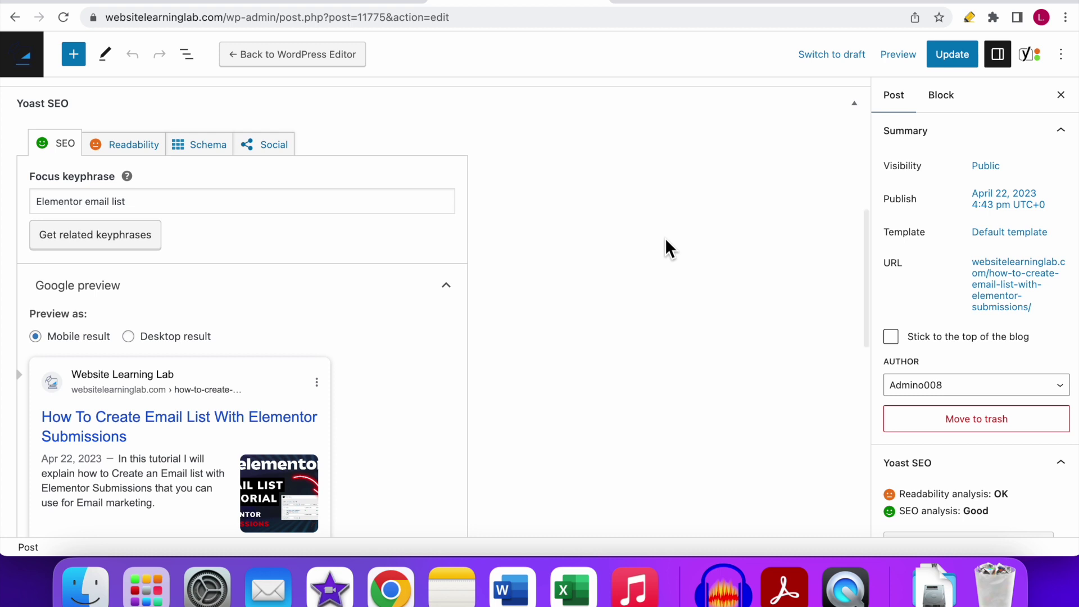
{"action": "scroll", "coordinate": [666, 238], "scroll_direction": "down", "scroll_amount": 5}
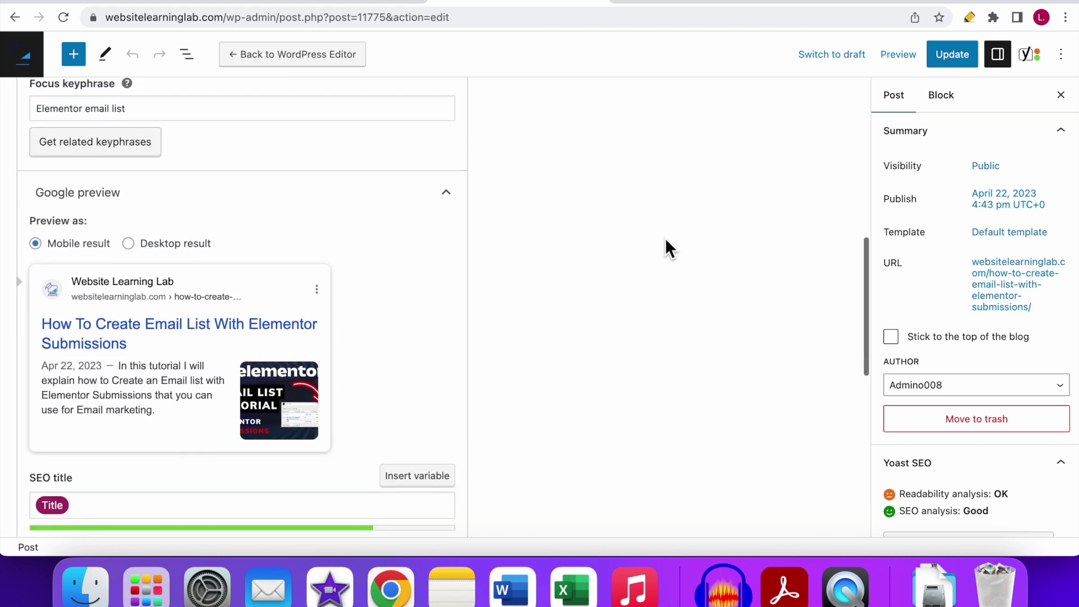
{"action": "scroll", "coordinate": [665, 239], "scroll_direction": "down", "scroll_amount": 5}
{"action": "scroll", "coordinate": [665, 248], "scroll_direction": "down", "scroll_amount": 8}
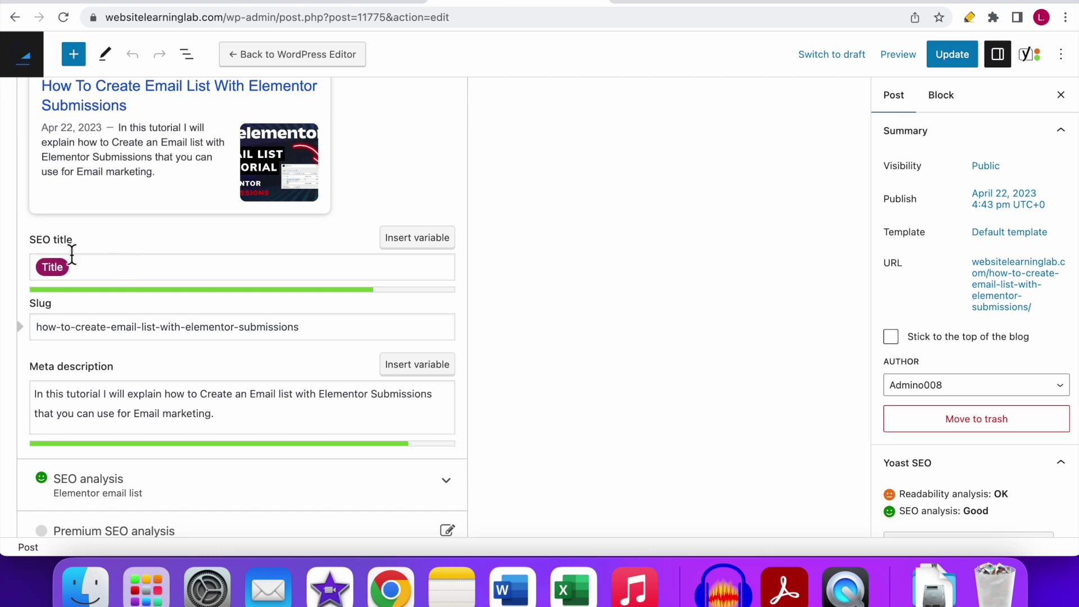
{"action": "scroll", "coordinate": [366, 243], "scroll_direction": "up", "scroll_amount": 6}
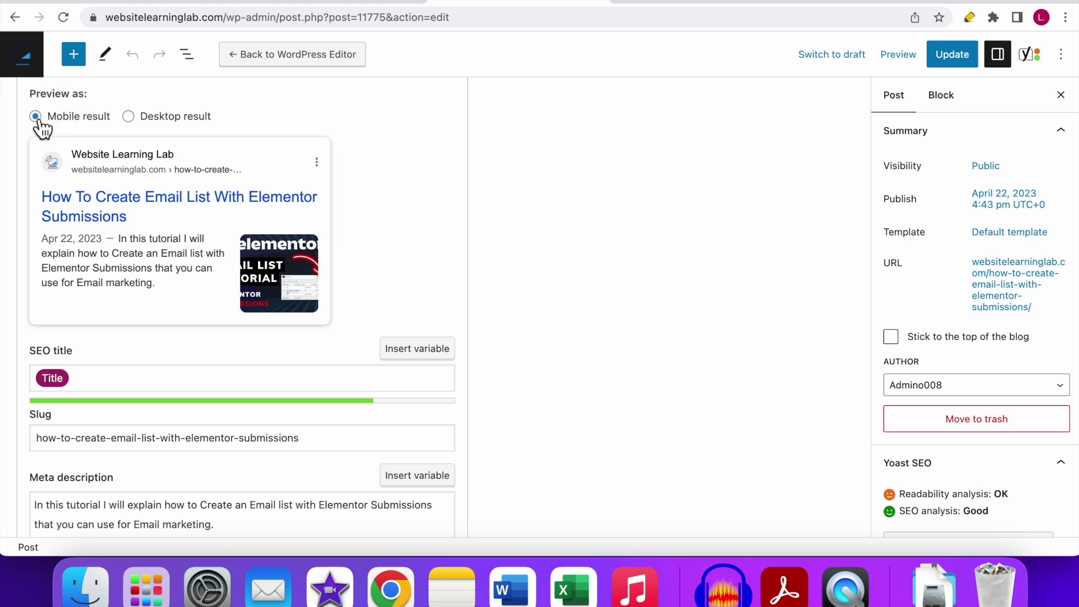
{"action": "left_click", "coordinate": [129, 117]}
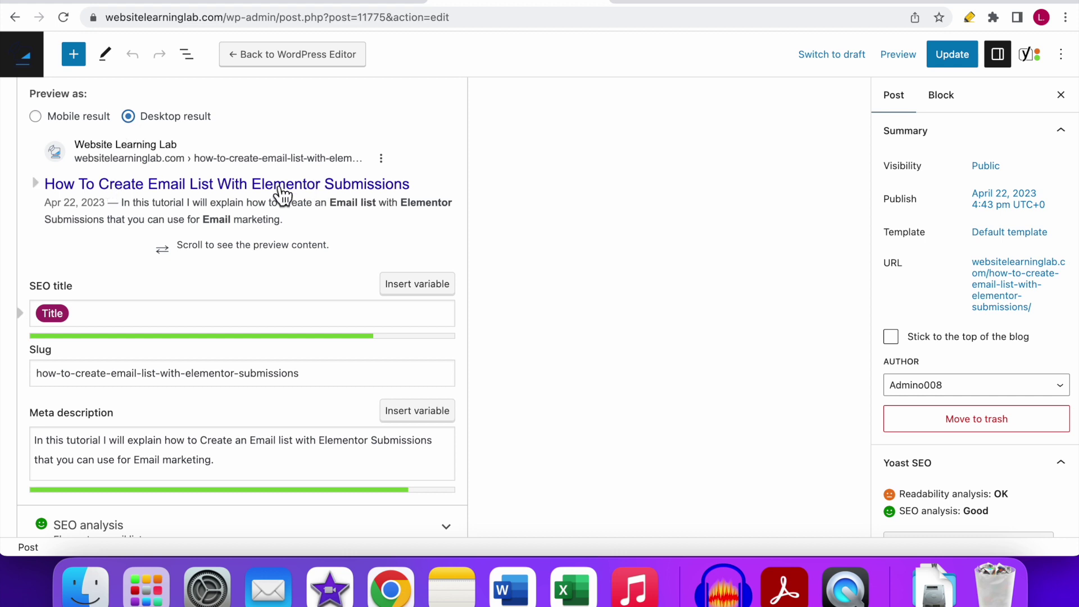
{"action": "key", "text": "Left"}
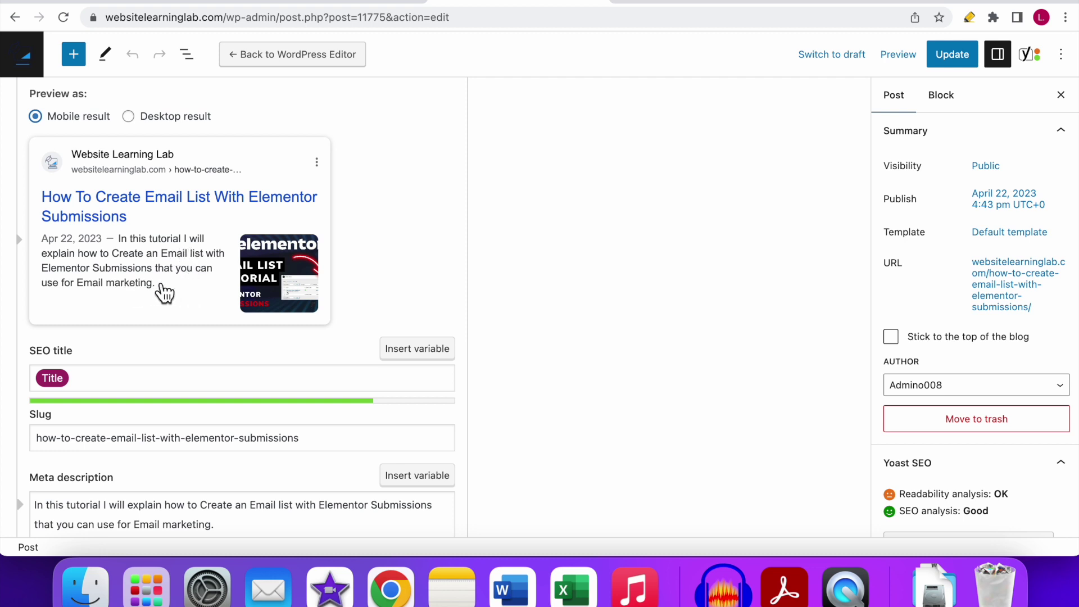
Compare the post's title with the Title variable in the Yoast SEO title and with the Google preview
{"action": "scroll", "coordinate": [86, 375], "scroll_direction": "down", "scroll_amount": 1}
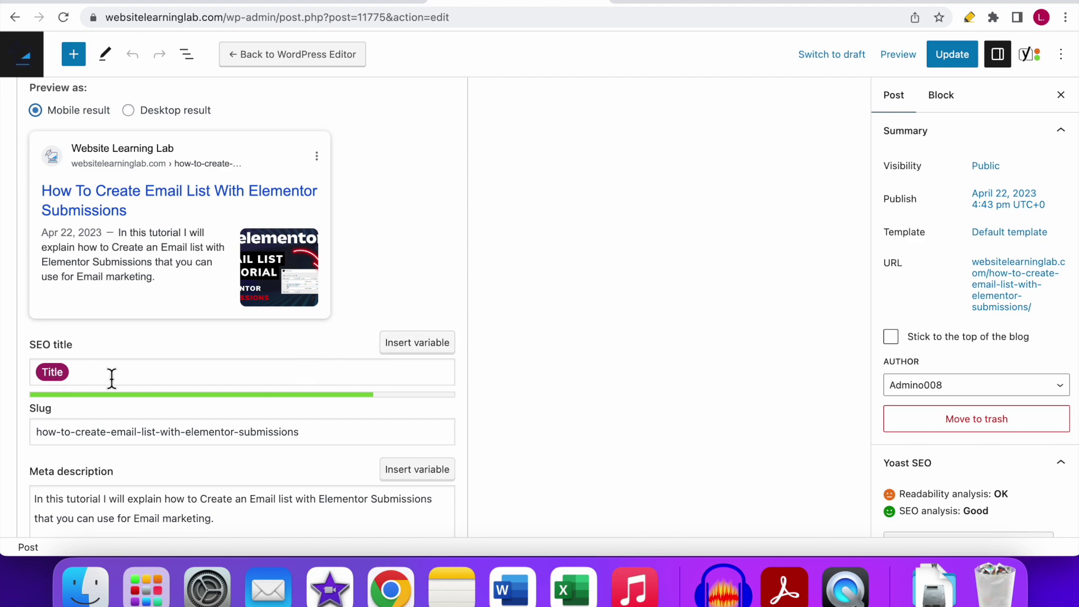
{"action": "scroll", "coordinate": [653, 205], "scroll_direction": "up", "scroll_amount": 10}
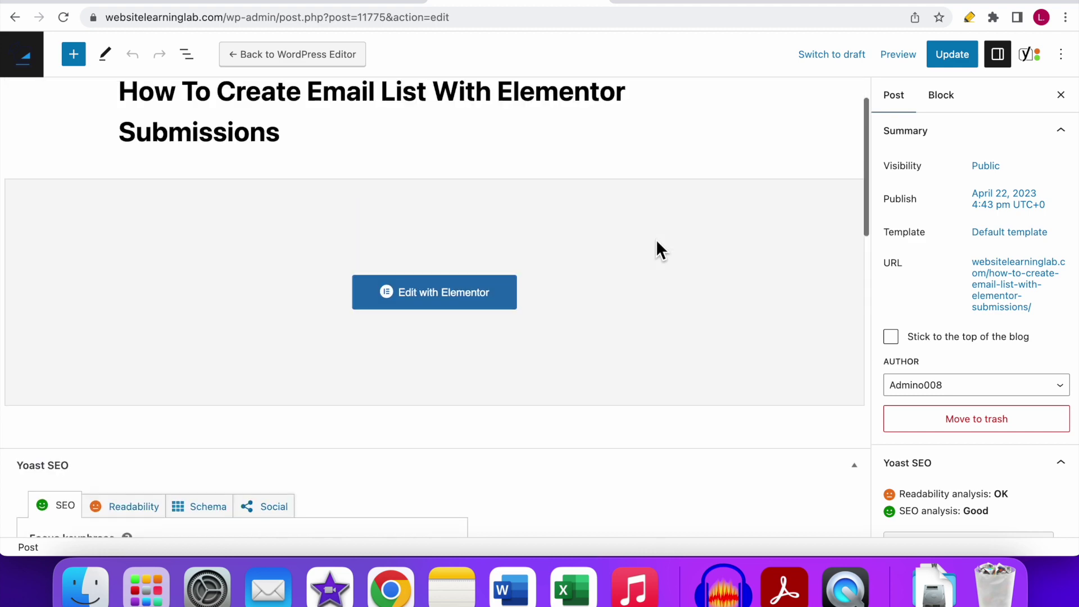
{"action": "left_click_drag", "start_coordinate": [119, 161], "coordinate": [284, 186]}
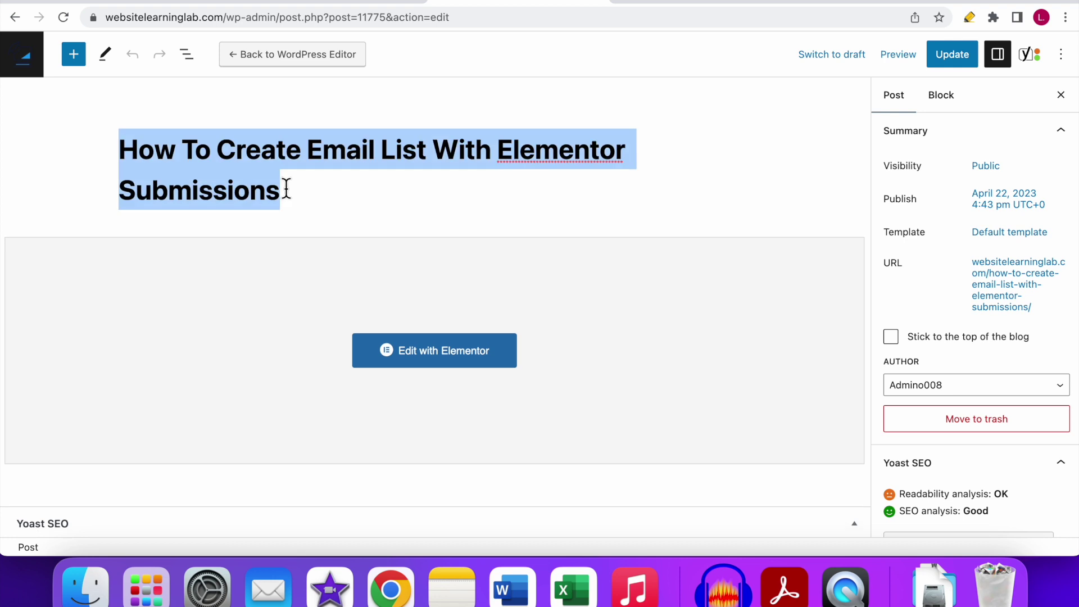
{"action": "scroll", "coordinate": [282, 203], "scroll_direction": "down", "scroll_amount": 10}
{"action": "scroll", "coordinate": [85, 281], "scroll_direction": "down", "scroll_amount": 4}
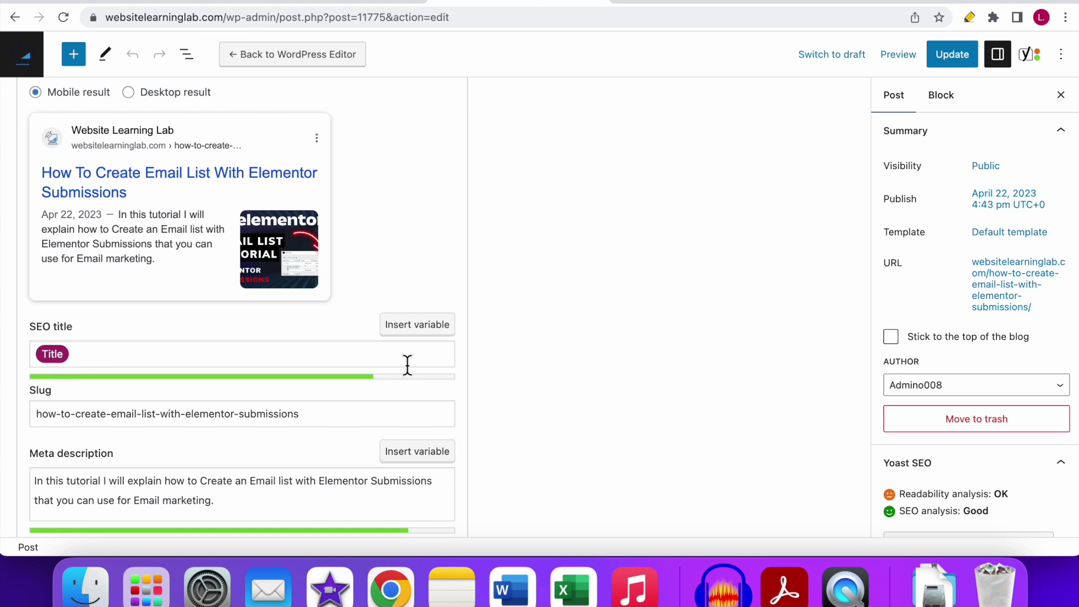
{"action": "scroll", "coordinate": [427, 360], "scroll_direction": "up", "scroll_amount": 15}
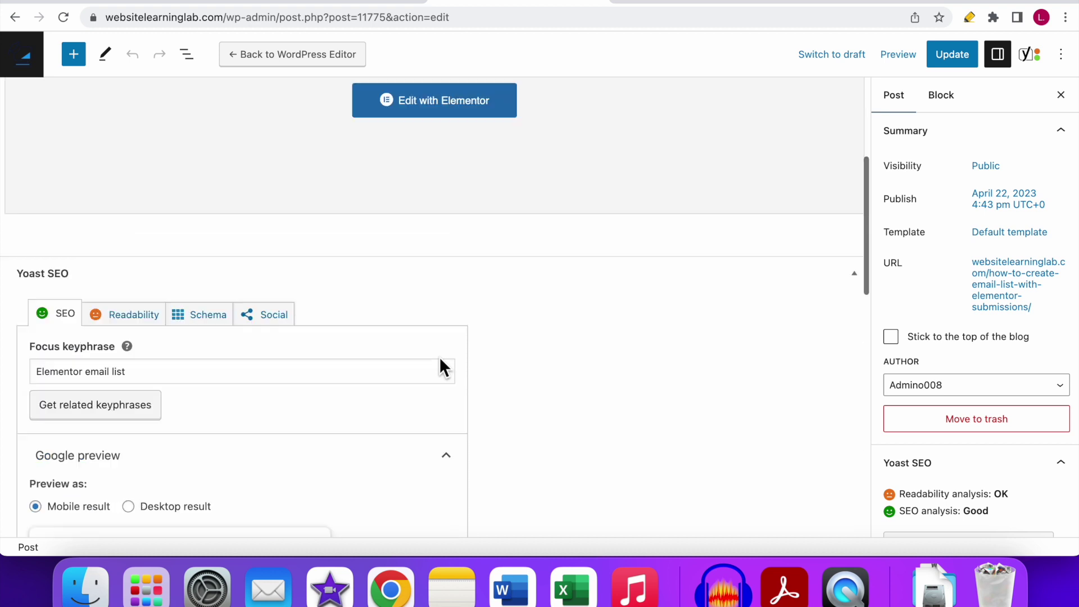
{"action": "triple_click", "coordinate": [419, 188]}
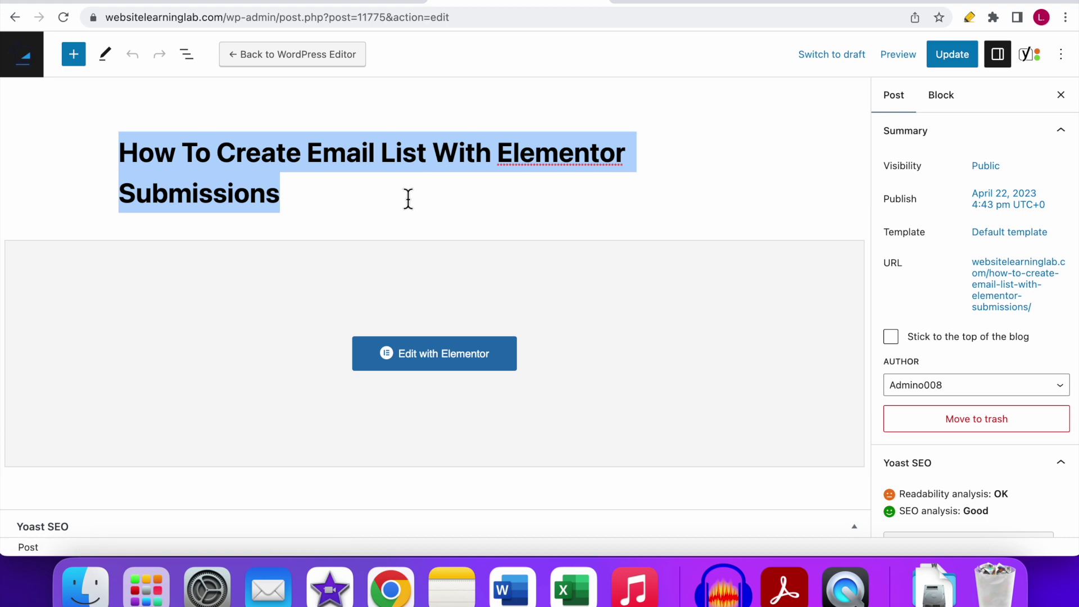
{"action": "scroll", "coordinate": [412, 193], "scroll_direction": "down", "scroll_amount": 15}
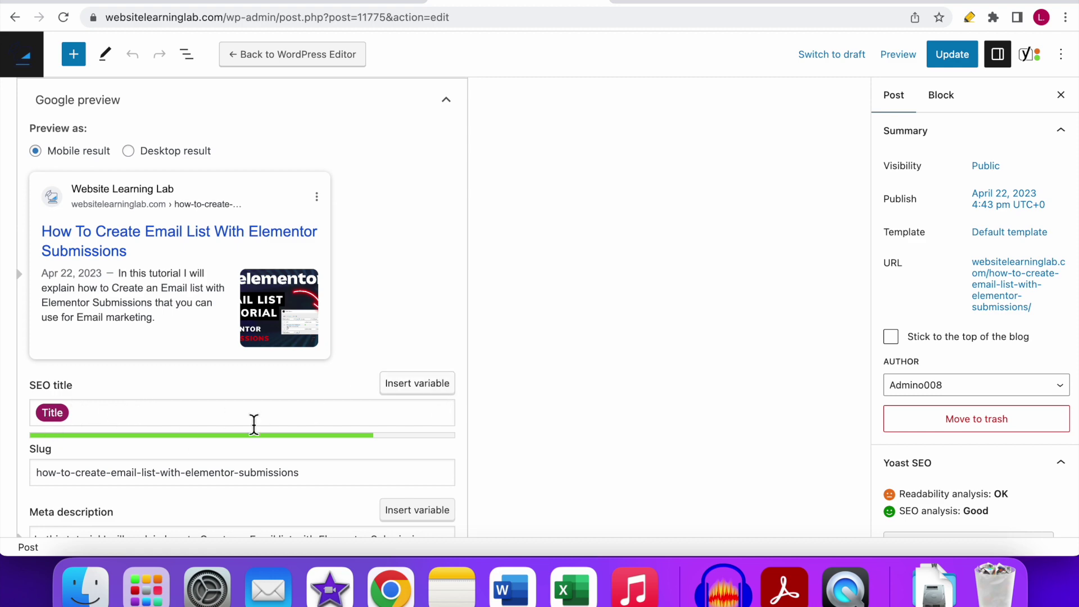
{"action": "scroll", "coordinate": [313, 379], "scroll_direction": "up", "scroll_amount": 5}
{"action": "scroll", "coordinate": [210, 412], "scroll_direction": "down", "scroll_amount": 9}
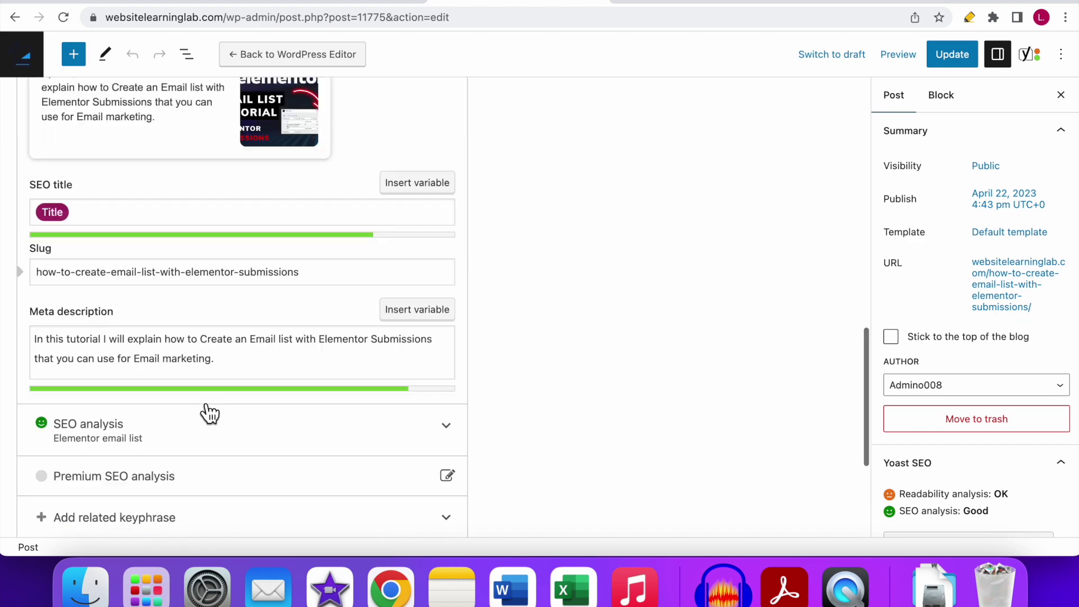
{"action": "scroll", "coordinate": [383, 248], "scroll_direction": "up", "scroll_amount": 6}
{"action": "scroll", "coordinate": [383, 247], "scroll_direction": "up", "scroll_amount": 10}
{"action": "triple_click", "coordinate": [291, 192]}
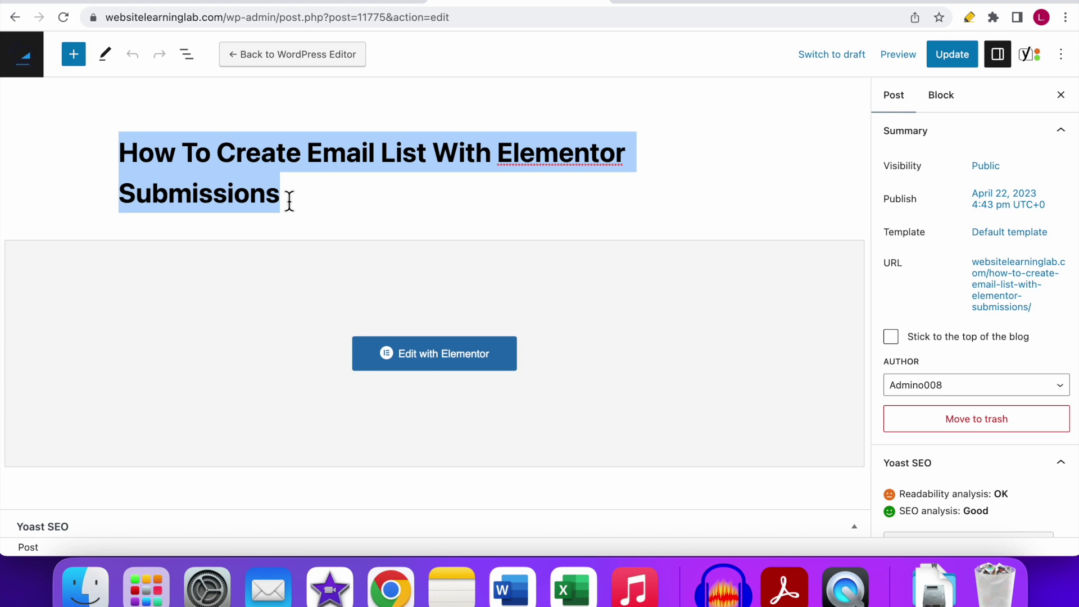
{"action": "scroll", "coordinate": [387, 253], "scroll_direction": "down", "scroll_amount": 8}
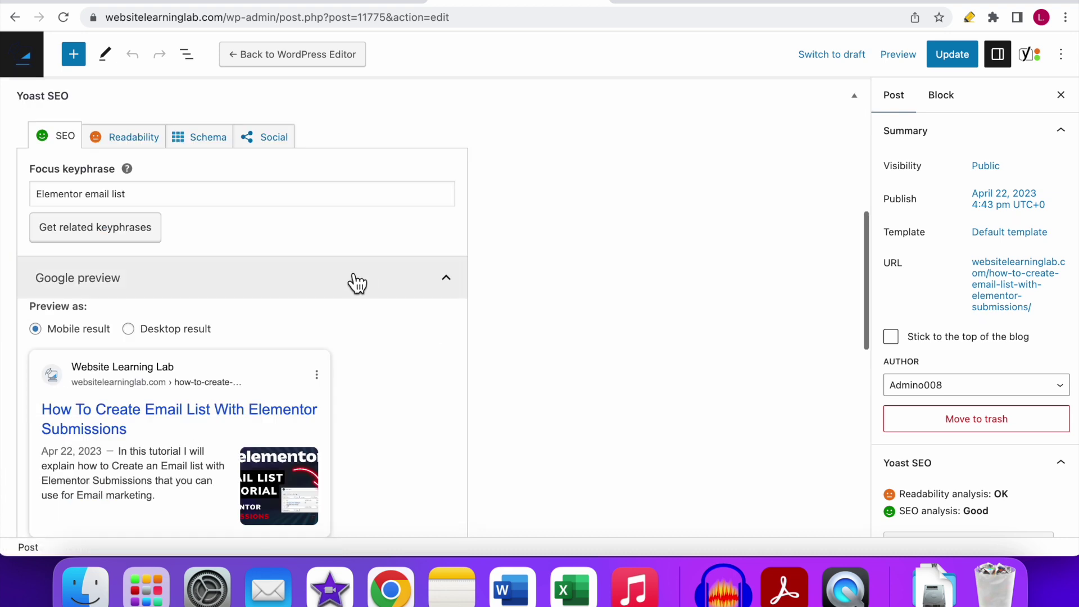
{"action": "scroll", "coordinate": [103, 208], "scroll_direction": "down", "scroll_amount": 3}
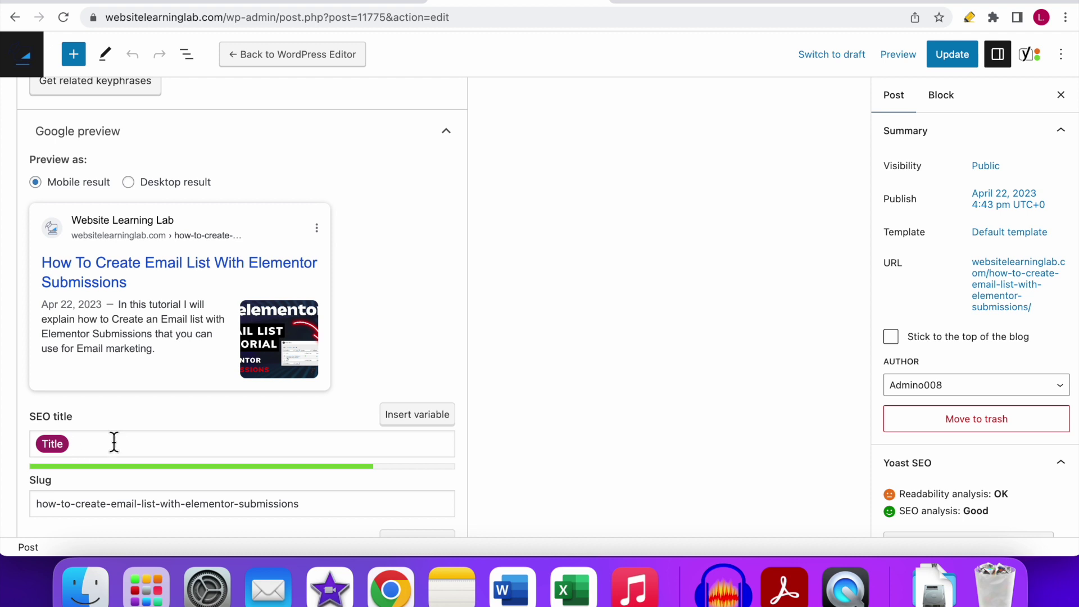
{"action": "left_click_drag", "start_coordinate": [114, 443], "coordinate": [34, 433]}
{"action": "left_click", "coordinate": [540, 434]}
Review the slug and the Yoast meta description, highlighting the full meta description text
{"action": "scroll", "coordinate": [470, 416], "scroll_direction": "down", "scroll_amount": 2}
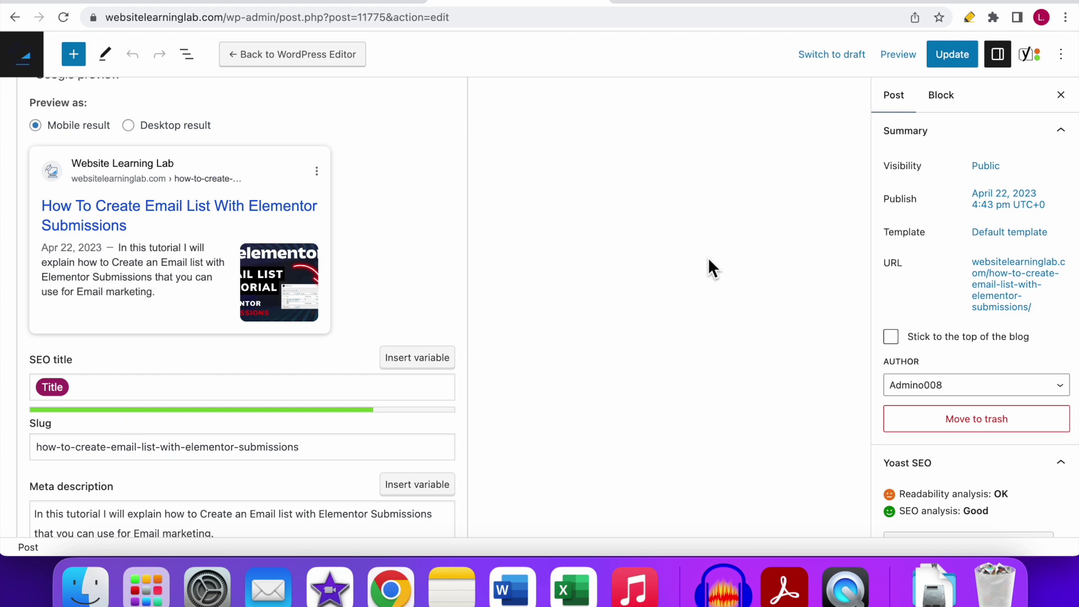
{"action": "scroll", "coordinate": [430, 390], "scroll_direction": "down", "scroll_amount": 2}
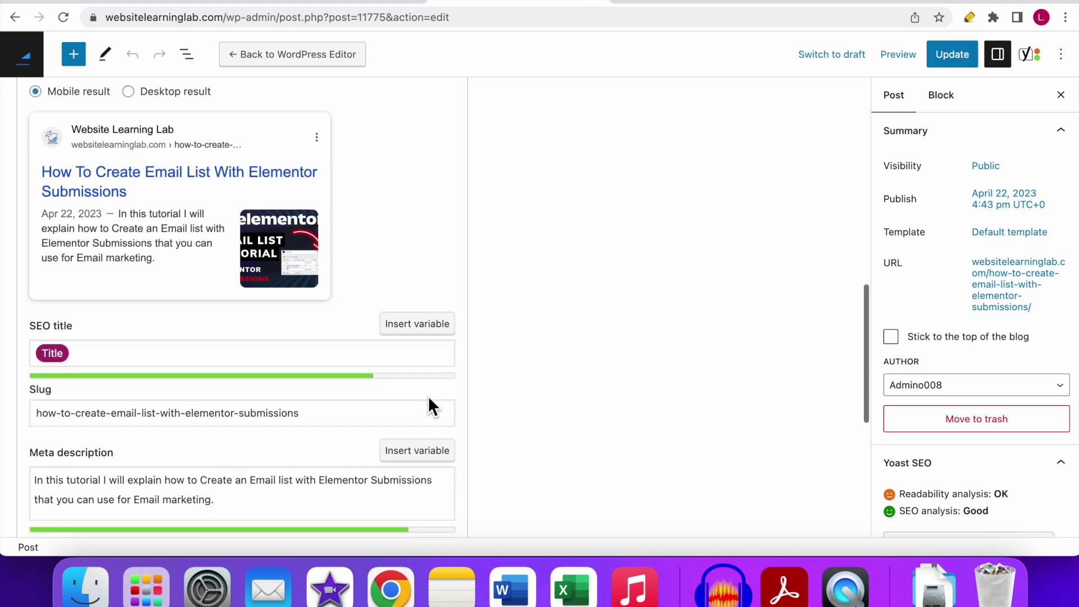
{"action": "scroll", "coordinate": [427, 396], "scroll_direction": "down", "scroll_amount": 1}
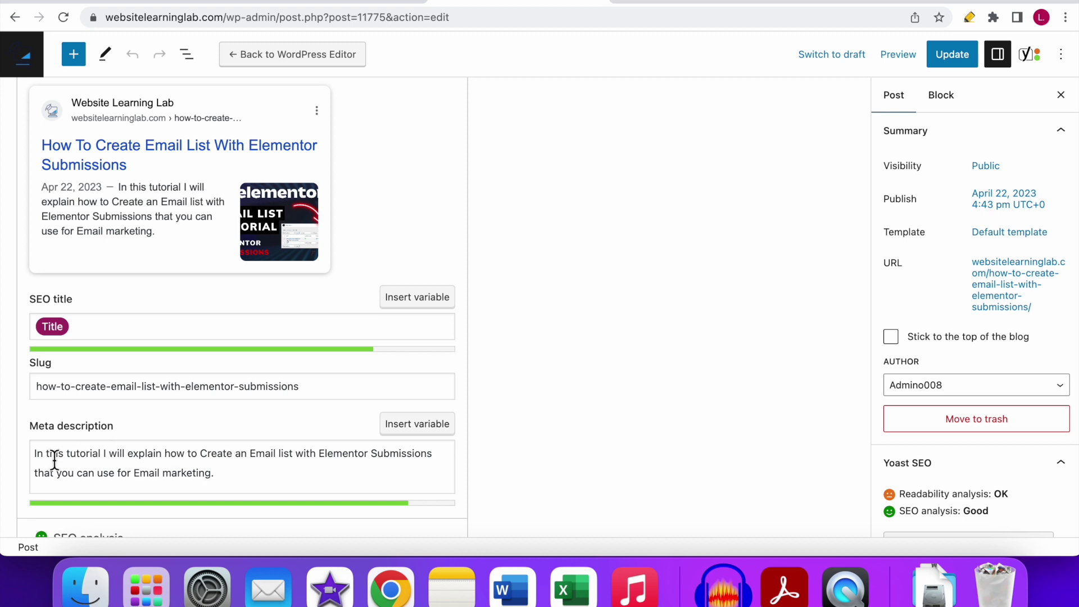
{"action": "scroll", "coordinate": [107, 450], "scroll_direction": "down", "scroll_amount": 1}
{"action": "left_click", "coordinate": [96, 454]}
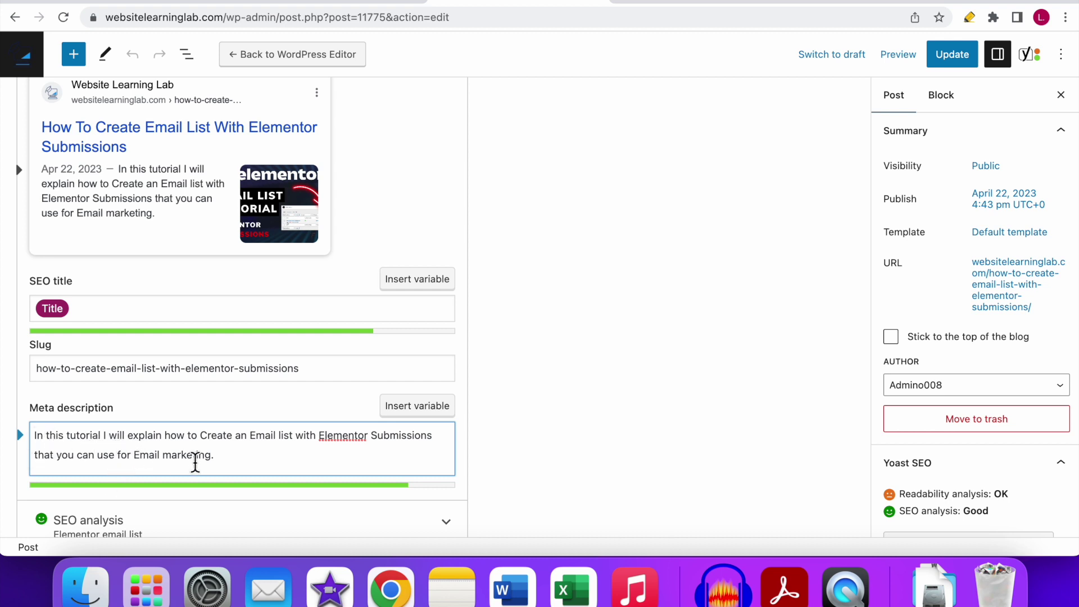
{"action": "left_click_drag", "start_coordinate": [214, 455], "coordinate": [6, 436]}
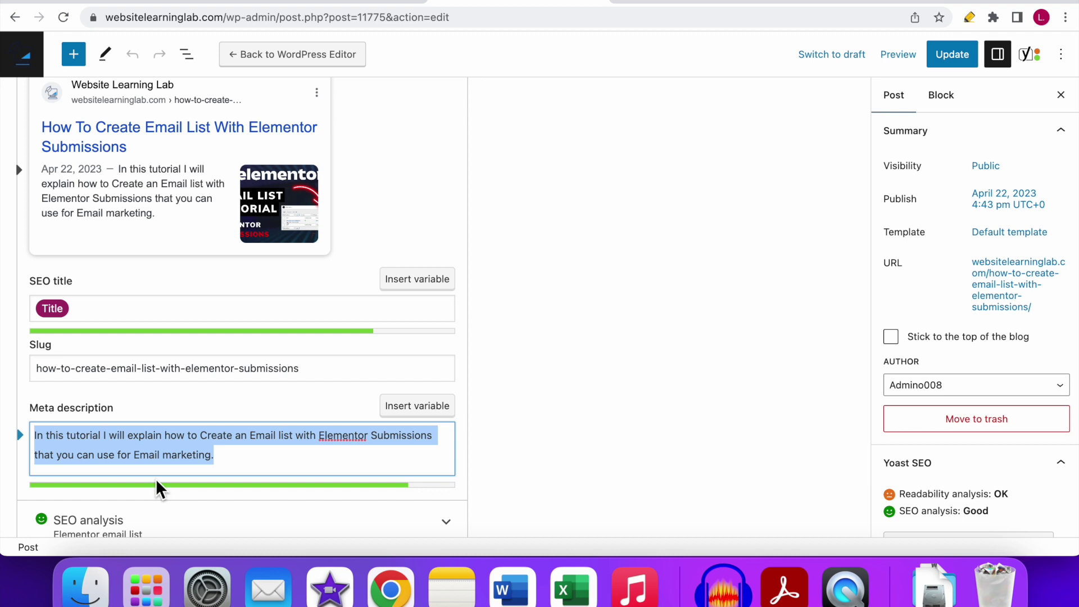
{"action": "scroll", "coordinate": [156, 478], "scroll_direction": "down", "scroll_amount": 1}
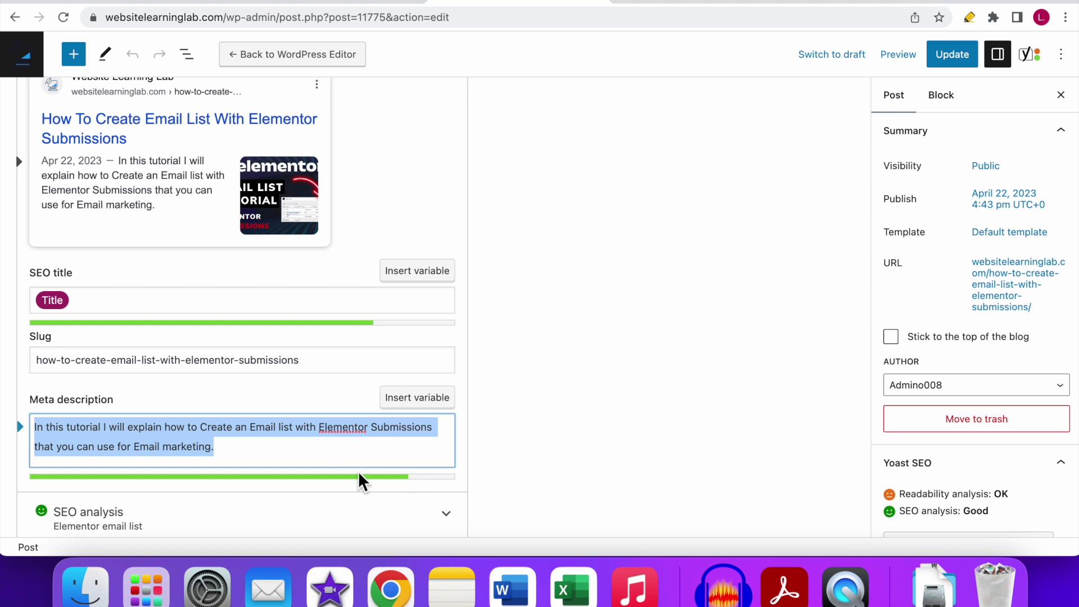
{"action": "scroll", "coordinate": [195, 301], "scroll_direction": "up", "scroll_amount": 2}
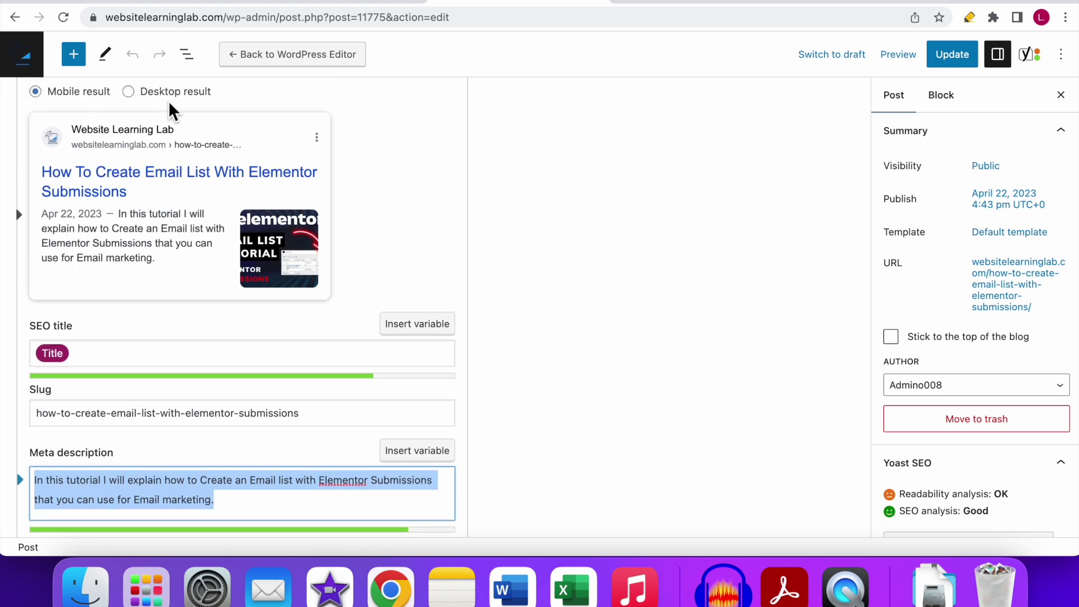
{"action": "scroll", "coordinate": [224, 247], "scroll_direction": "down", "scroll_amount": 2}
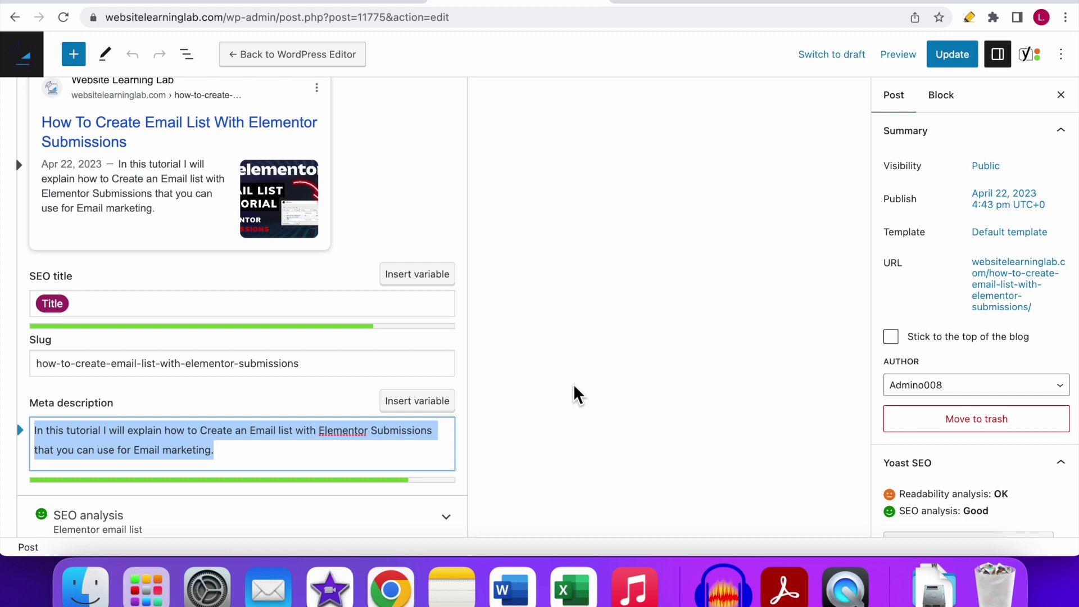
{"action": "scroll", "coordinate": [573, 384], "scroll_direction": "up", "scroll_amount": 1}
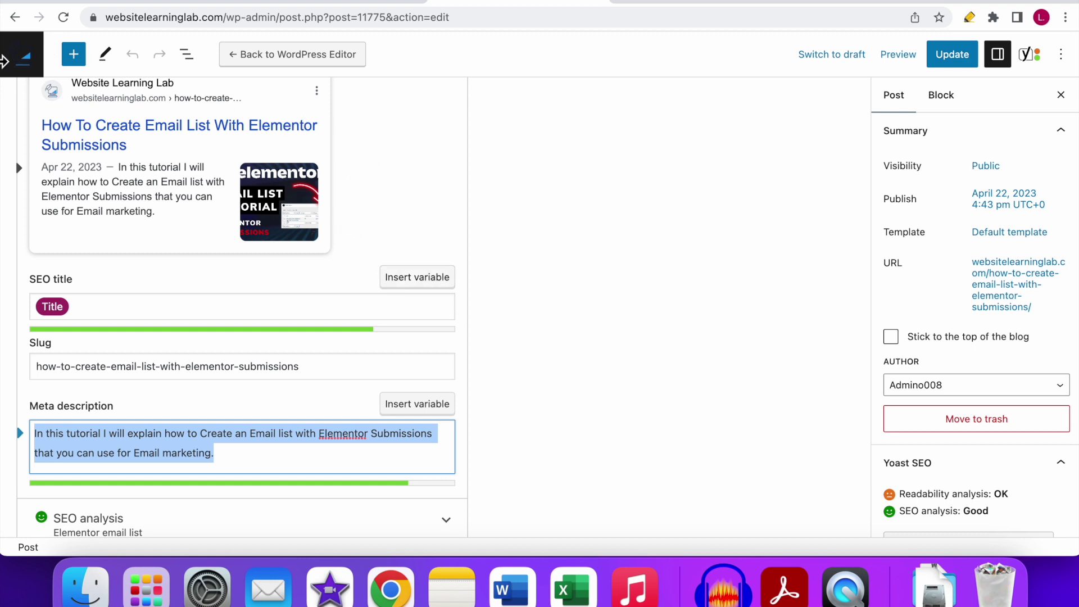
Leave the post editor and open the File editor from the Yoast SEO tools to access robots.txt
{"action": "left_click", "coordinate": [14, 69]}
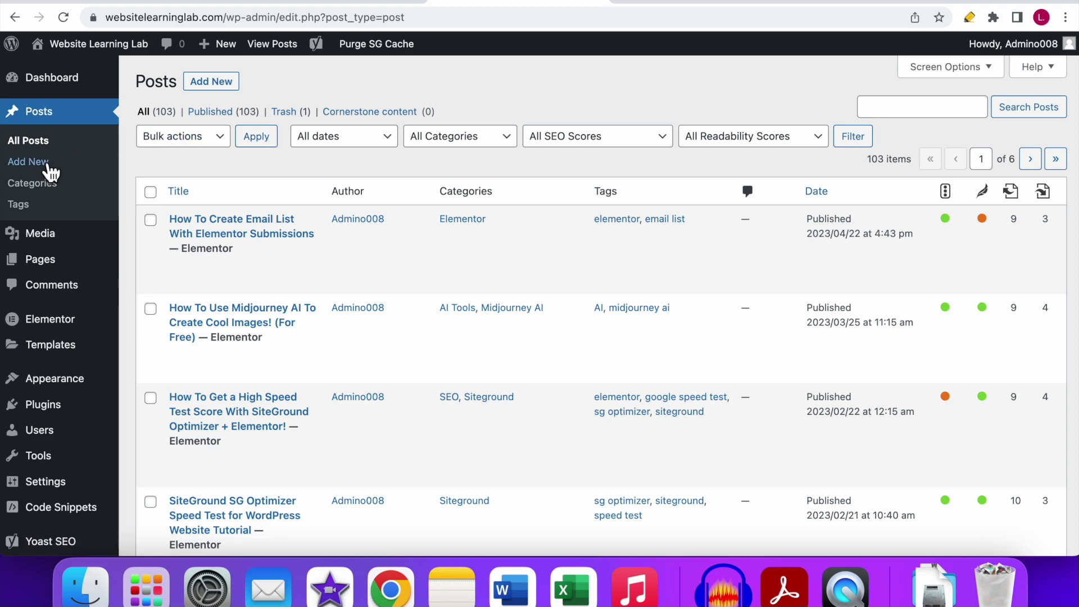
{"action": "scroll", "coordinate": [25, 191], "scroll_direction": "down", "scroll_amount": 6}
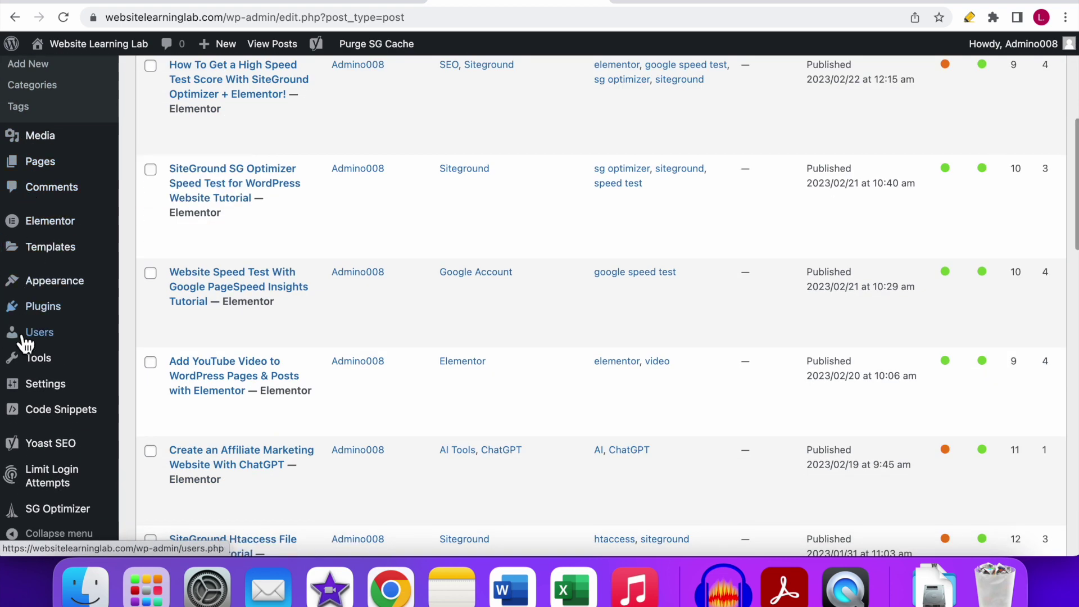
{"action": "mouse_move", "coordinate": [49, 454]}
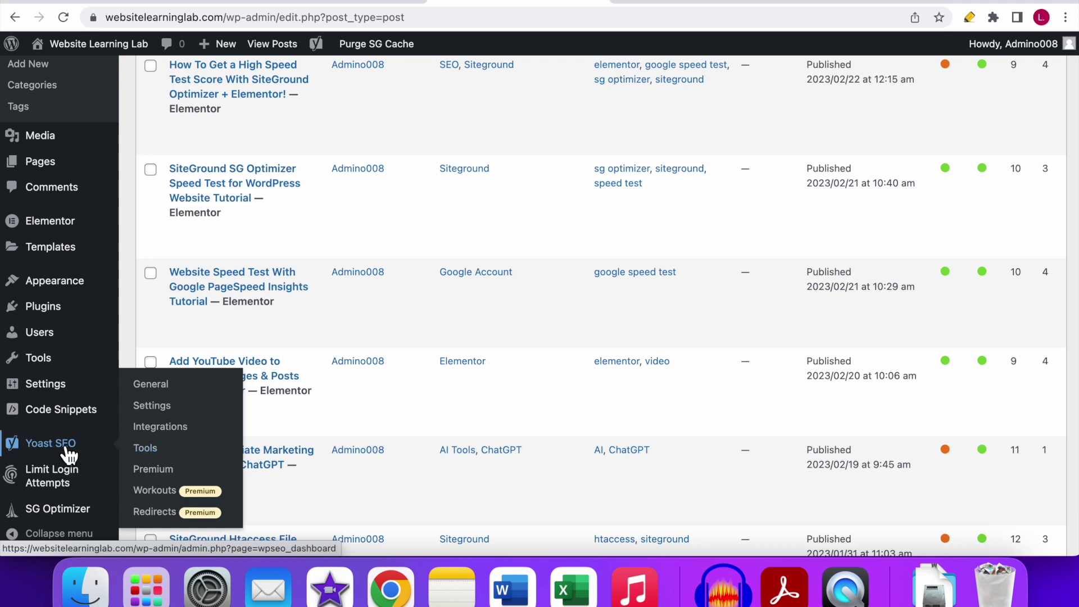
{"action": "left_click", "coordinate": [156, 458]}
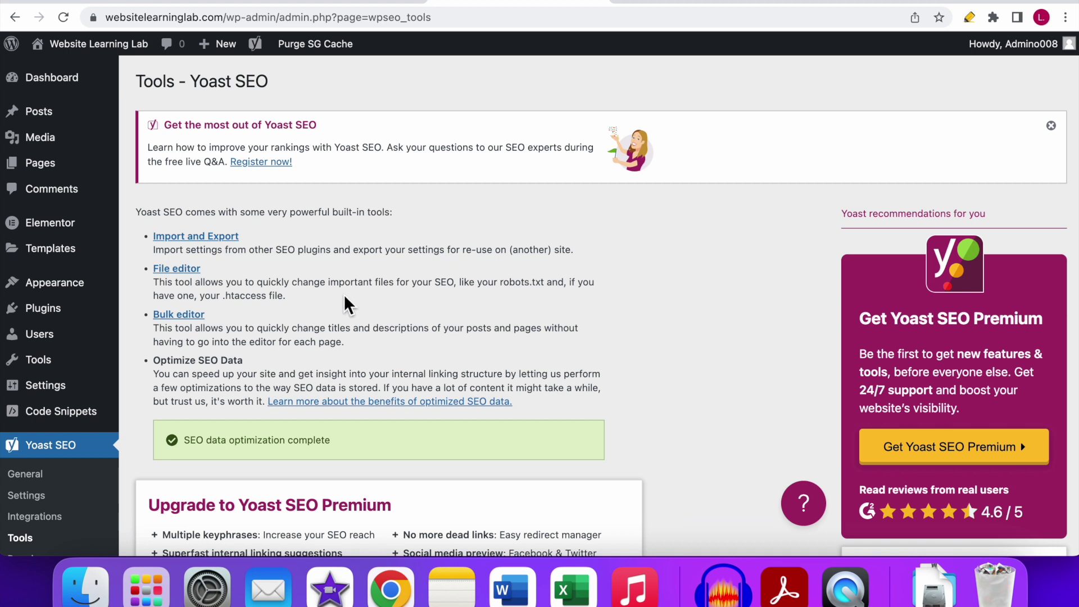
{"action": "left_click", "coordinate": [166, 272]}
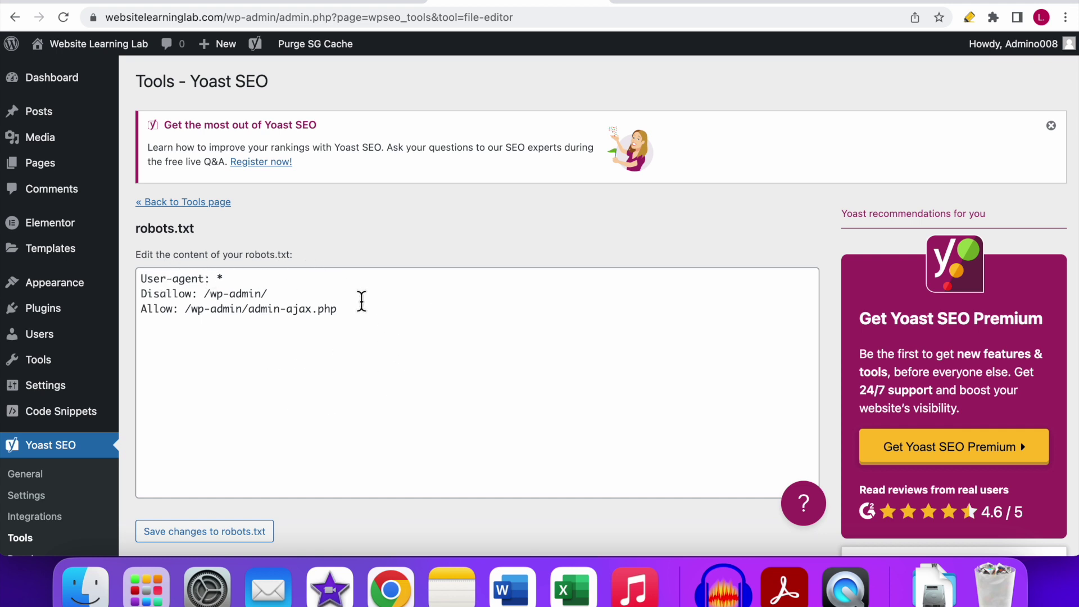
Replace the robots.txt content with the lines "User-agent: *" and "Disallow: /", and highlight the new rule
{"action": "left_click", "coordinate": [481, 287]}
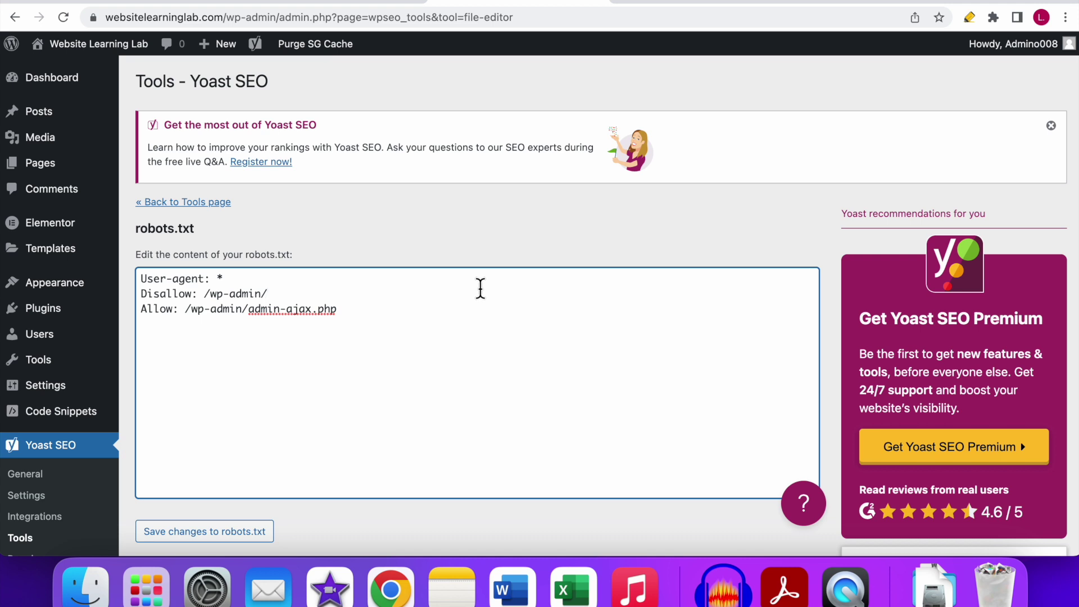
{"action": "left_click_drag", "start_coordinate": [354, 308], "coordinate": [153, 275]}
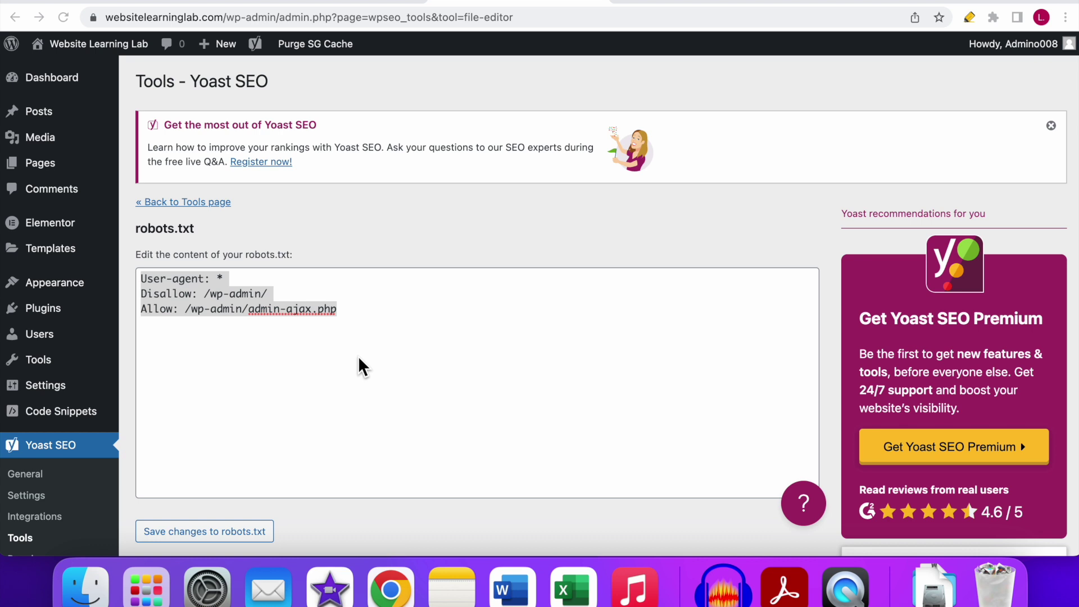
{"action": "left_click", "coordinate": [576, 323]}
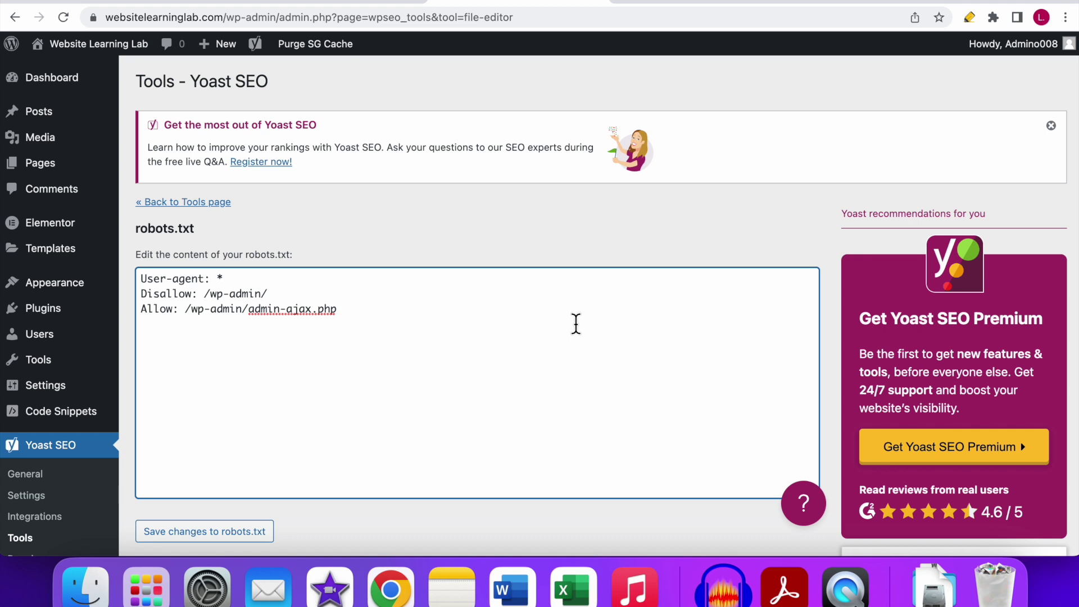
{"action": "key", "text": "super+a"}
{"action": "type", "text": "User-agent: * Disallow: /"}
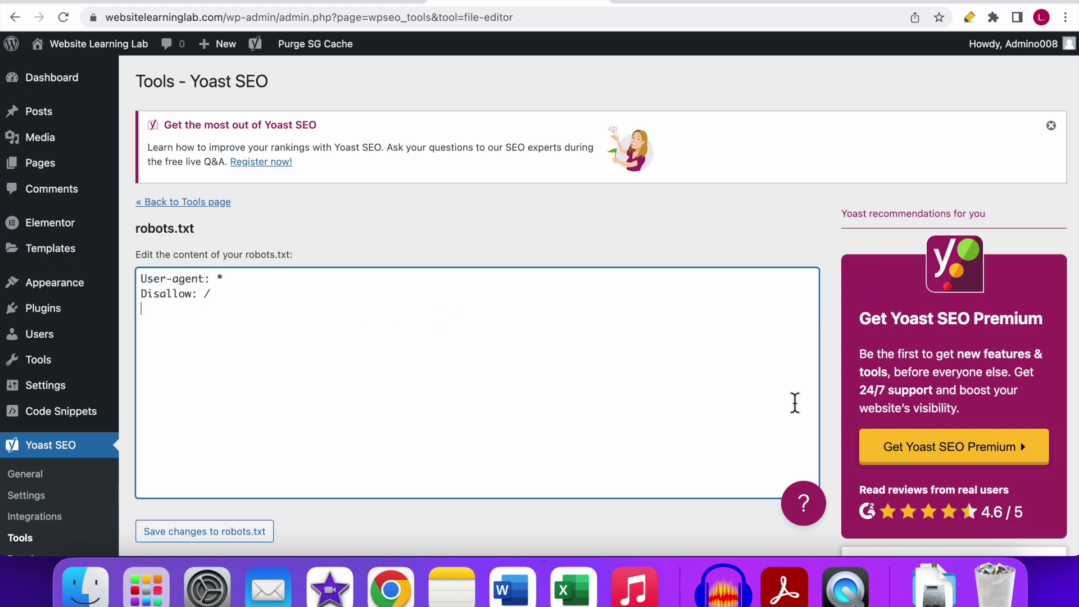
{"action": "left_click_drag", "start_coordinate": [242, 309], "coordinate": [143, 278]}
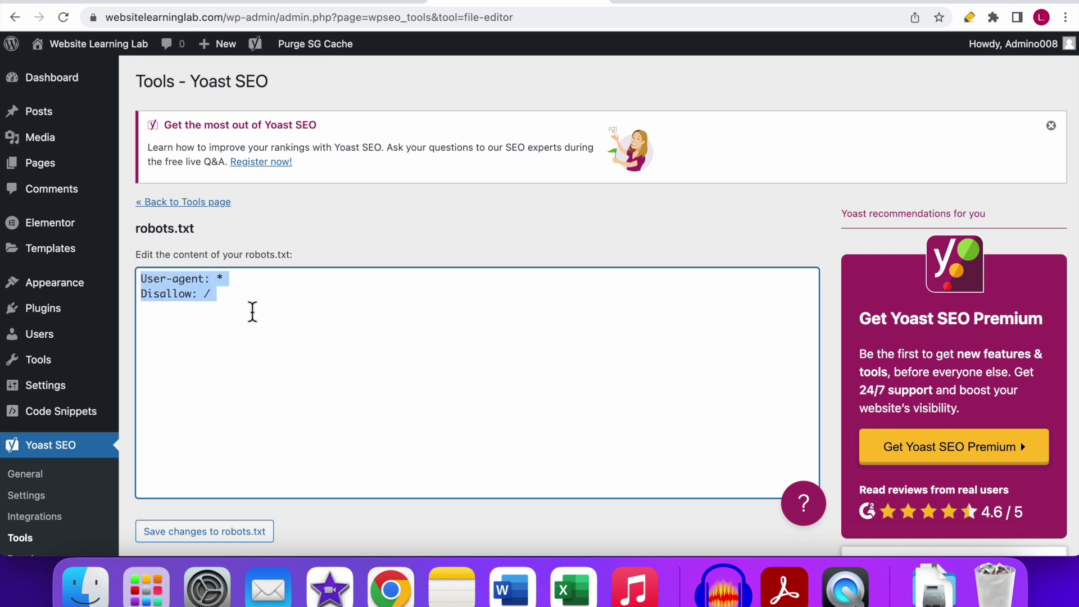
{"action": "left_click", "coordinate": [231, 311]}
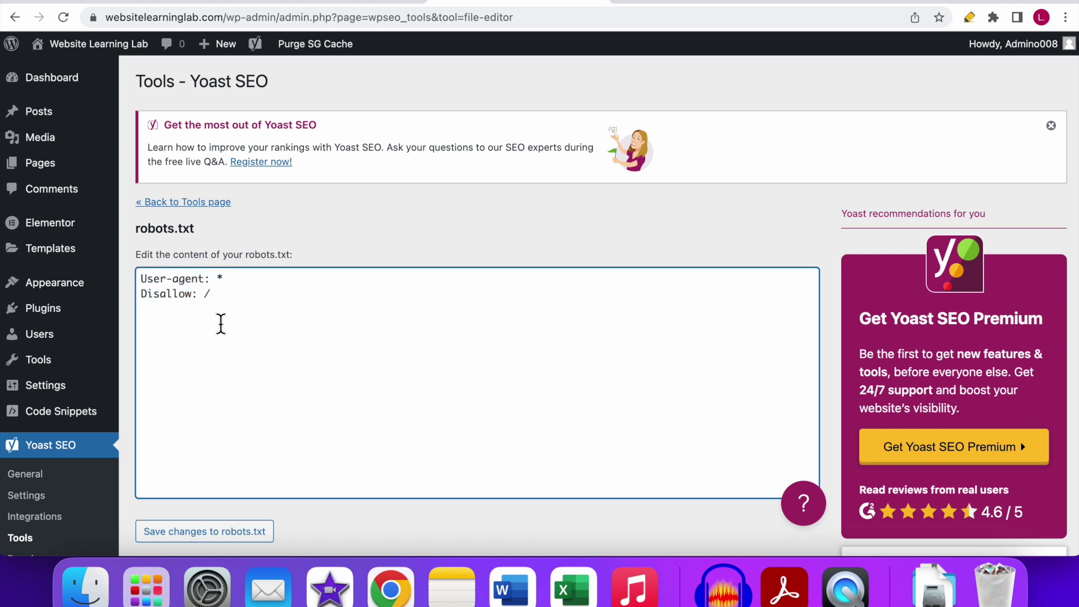
Complete the Disallow path as /website-speed-test-with-google-pagespeed-insights-tutorial, and add Disallow rules for /add-youtube-video-to-wordpress-pages-posts-with-elementor and /create-an-affiliate-marketing-website-with-chatgpt
{"action": "scroll", "coordinate": [228, 322], "scroll_direction": "down", "scroll_amount": 1}
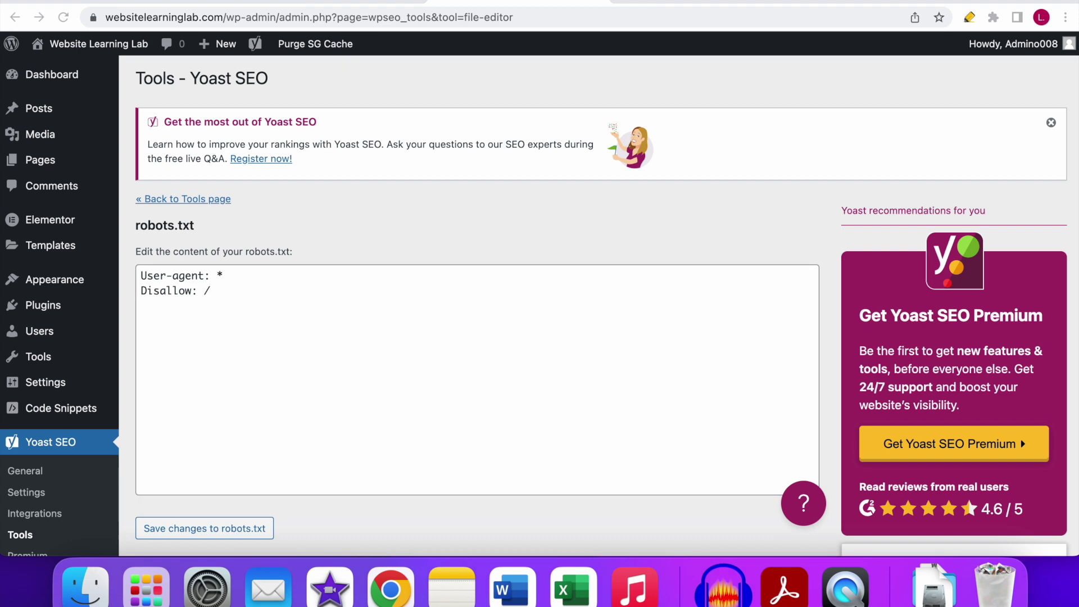
{"action": "type", "text": "website-speed-test-with-google-pagespeed-insights-tutorial"}
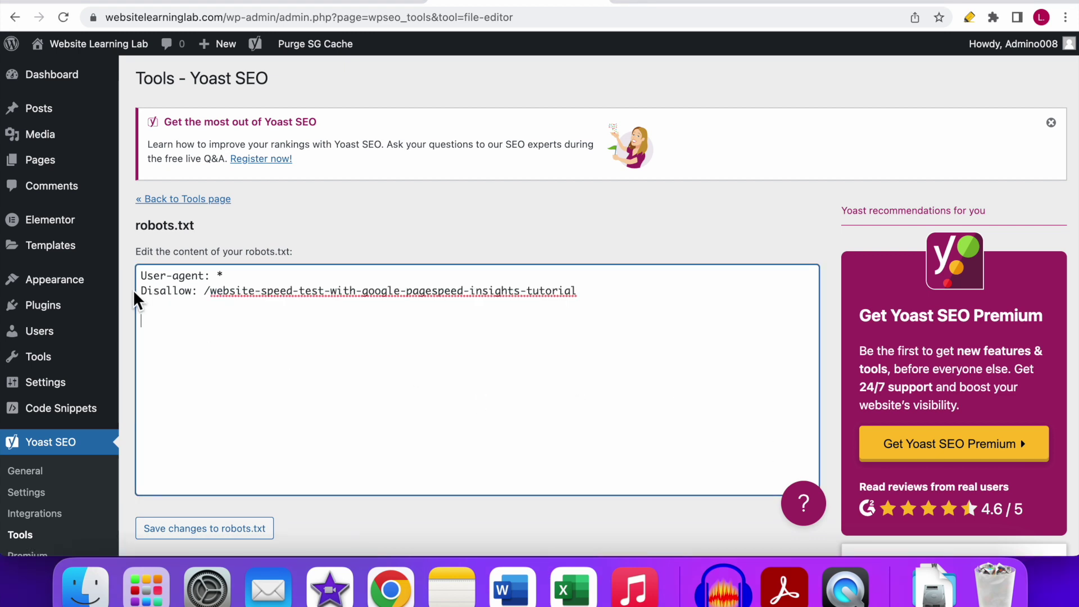
{"action": "left_click", "coordinate": [212, 292]}
{"action": "key", "text": "super+shift+Right"}
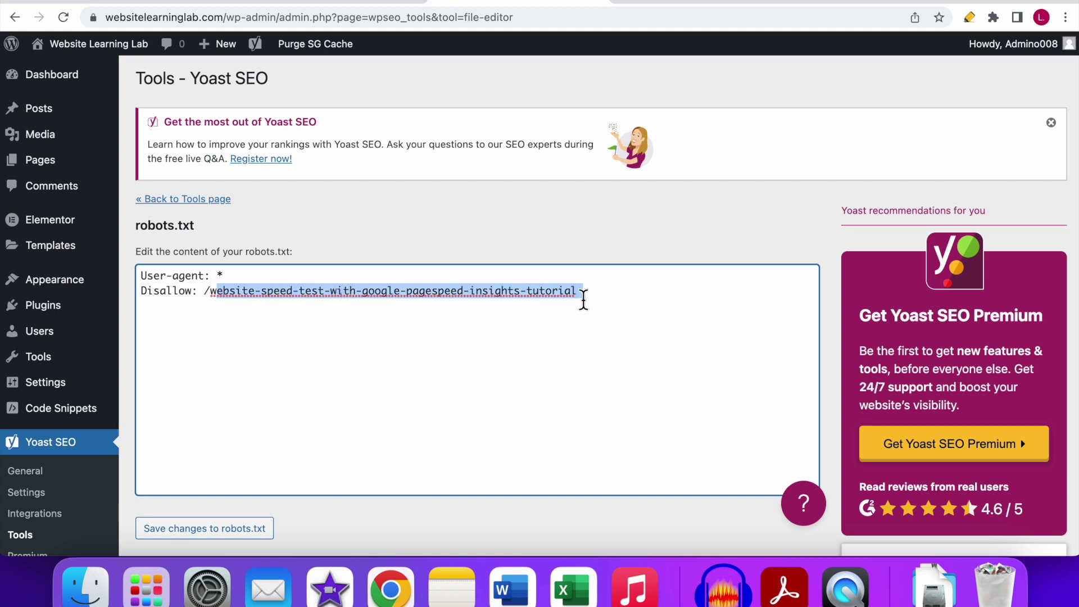
{"action": "left_click", "coordinate": [705, 339]}
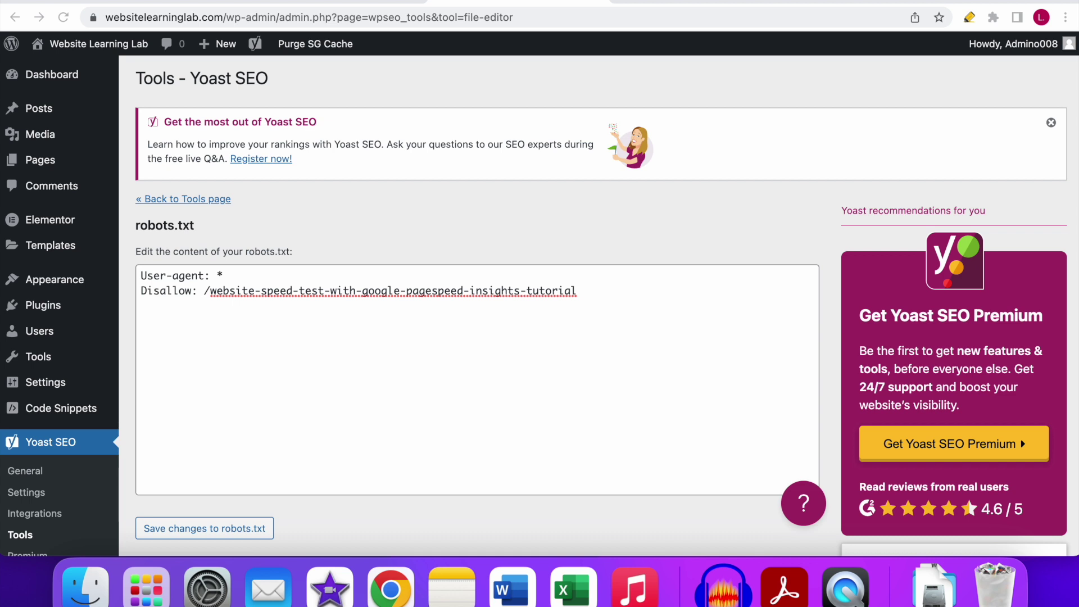
{"action": "type", "text": "Disallow: /add-youtube-video-to-wordpress-pages-posts-with-elementor Disallow: /create-an-affiliate-marketing-website-with-chatgpt"}
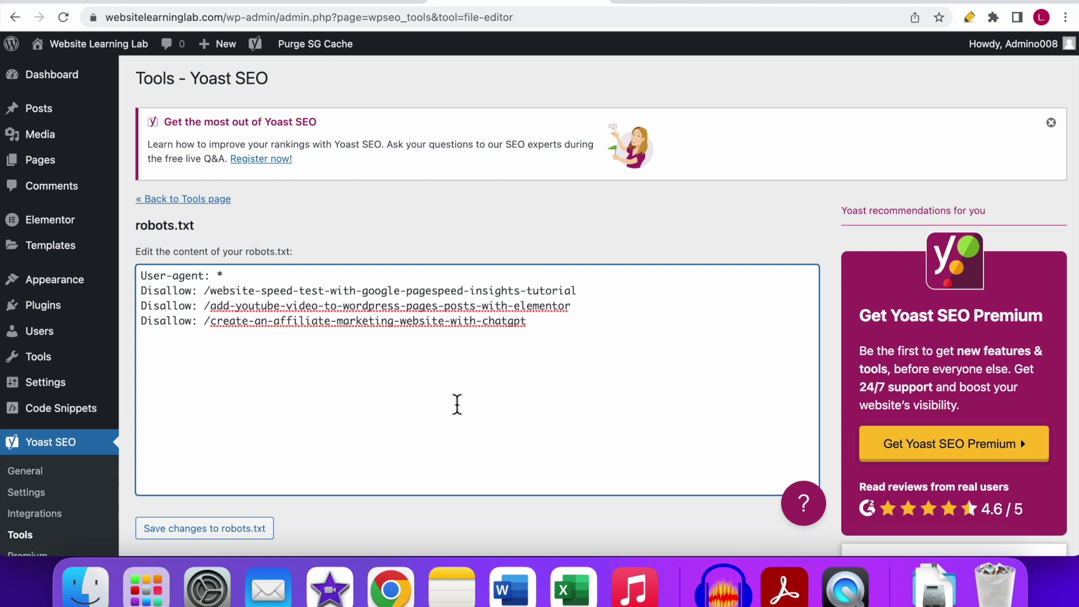
Replace all robots.txt content with "User-agent: *", "Disallow: /wp-admin/" and "Allow: /wp-admin/admin-ajax.php" on separate lines
{"action": "left_click_drag", "start_coordinate": [561, 325], "coordinate": [141, 292]}
{"action": "left_click", "coordinate": [507, 384]}
{"action": "key", "text": "super+a"}
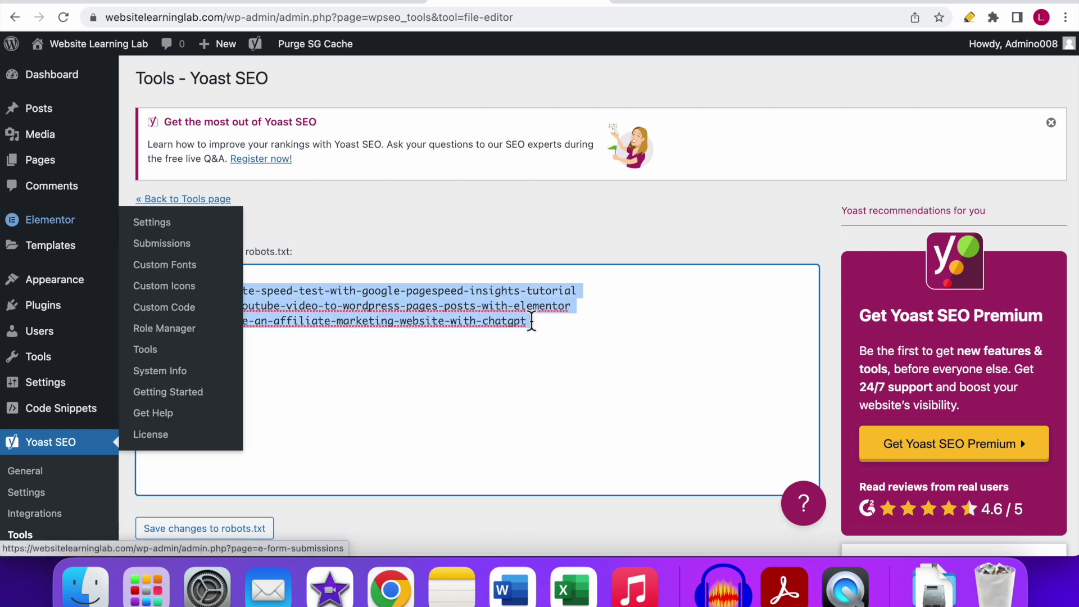
{"action": "key", "text": "BackSpace"}
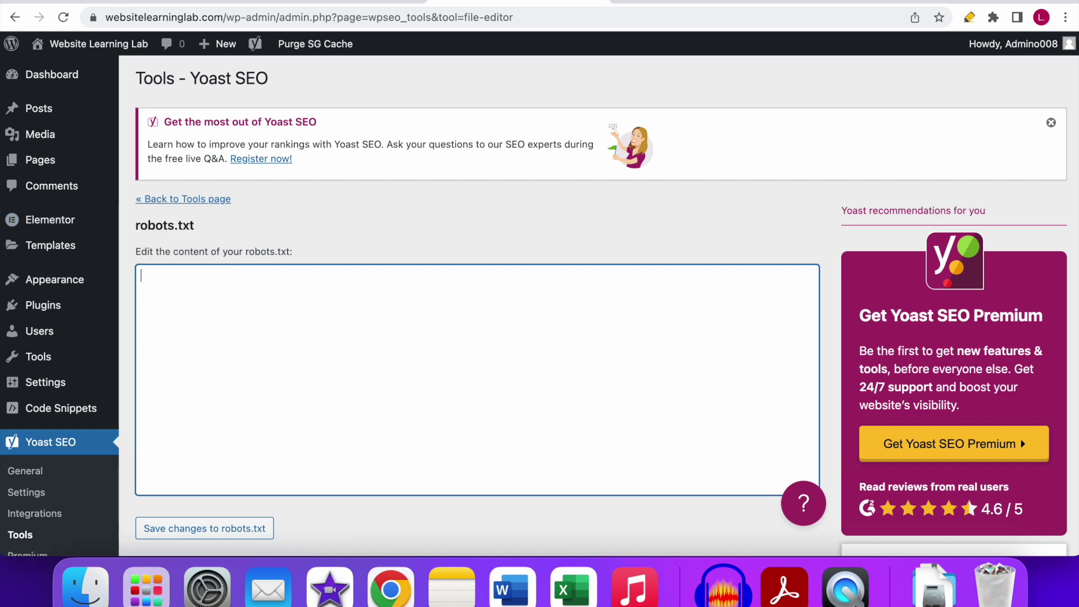
{"action": "type", "text": "User-agent: * Disallow: /wp-admin/ Allow: /wp-admin/admin-ajax.php"}
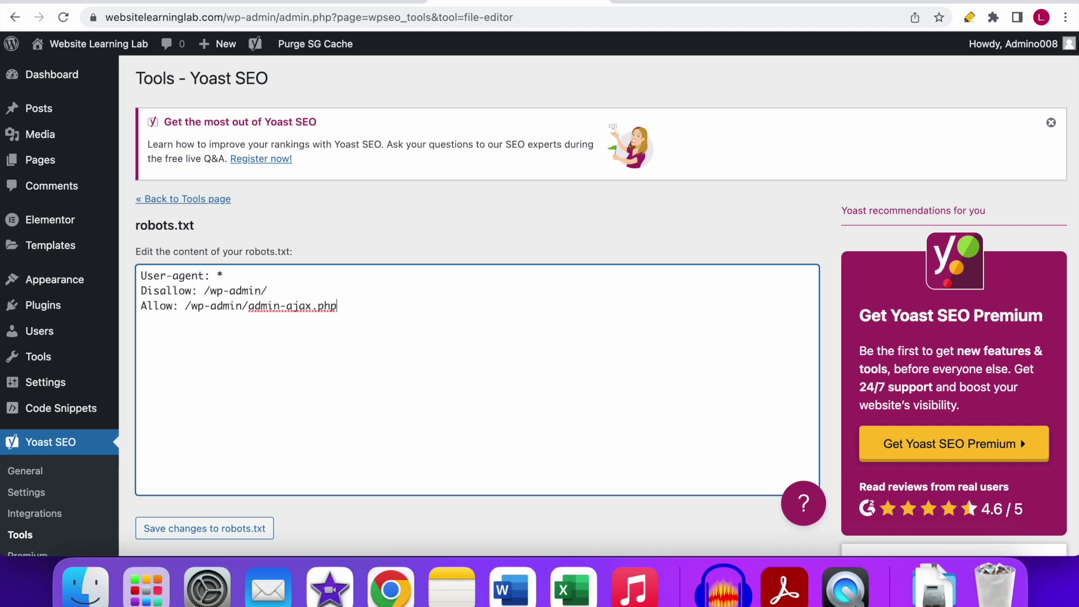